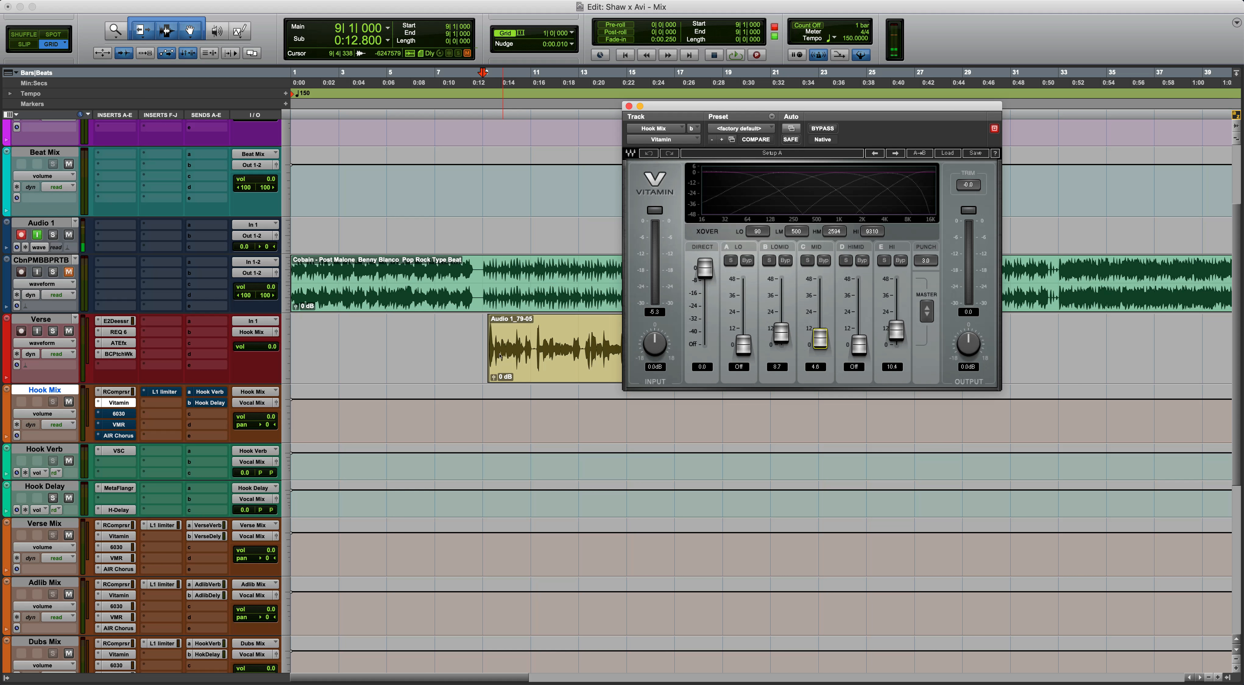
Try the Vitamin Hi band on Hook Mix at 39.0 during playback from bar 9 and bring it down to 21.4.
{"action": "key", "text": "space"}
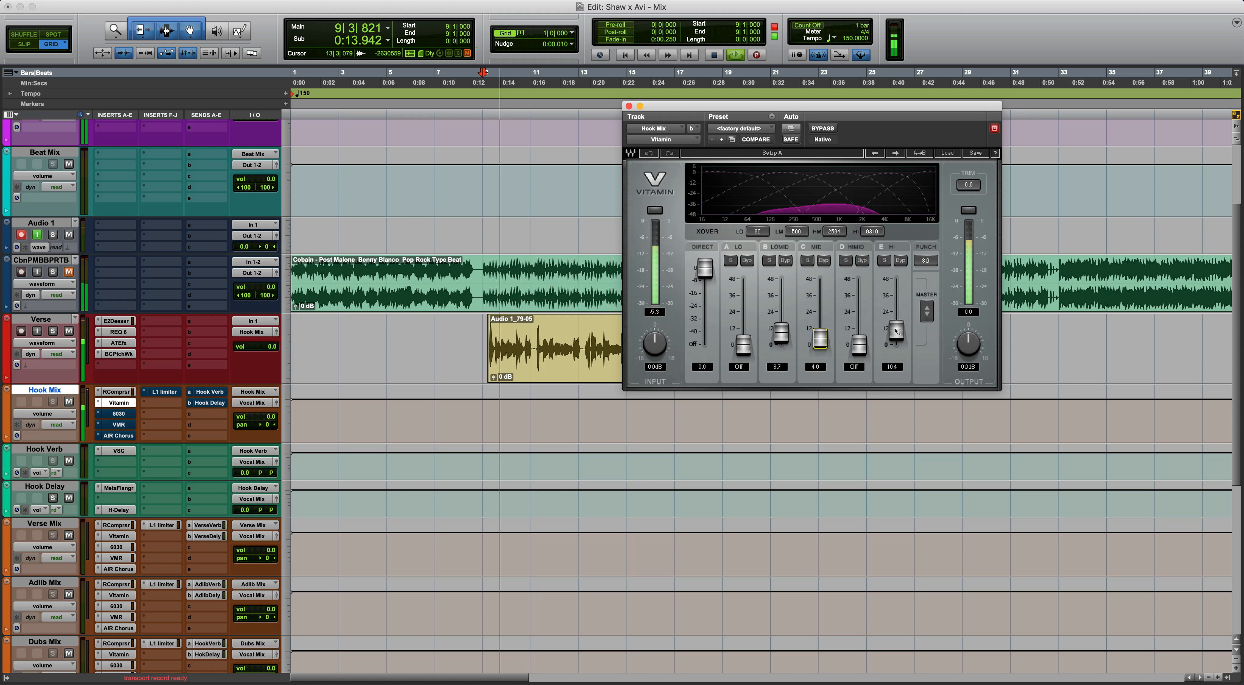
{"action": "left_click_drag", "start_coordinate": [895, 330], "coordinate": [895, 292]}
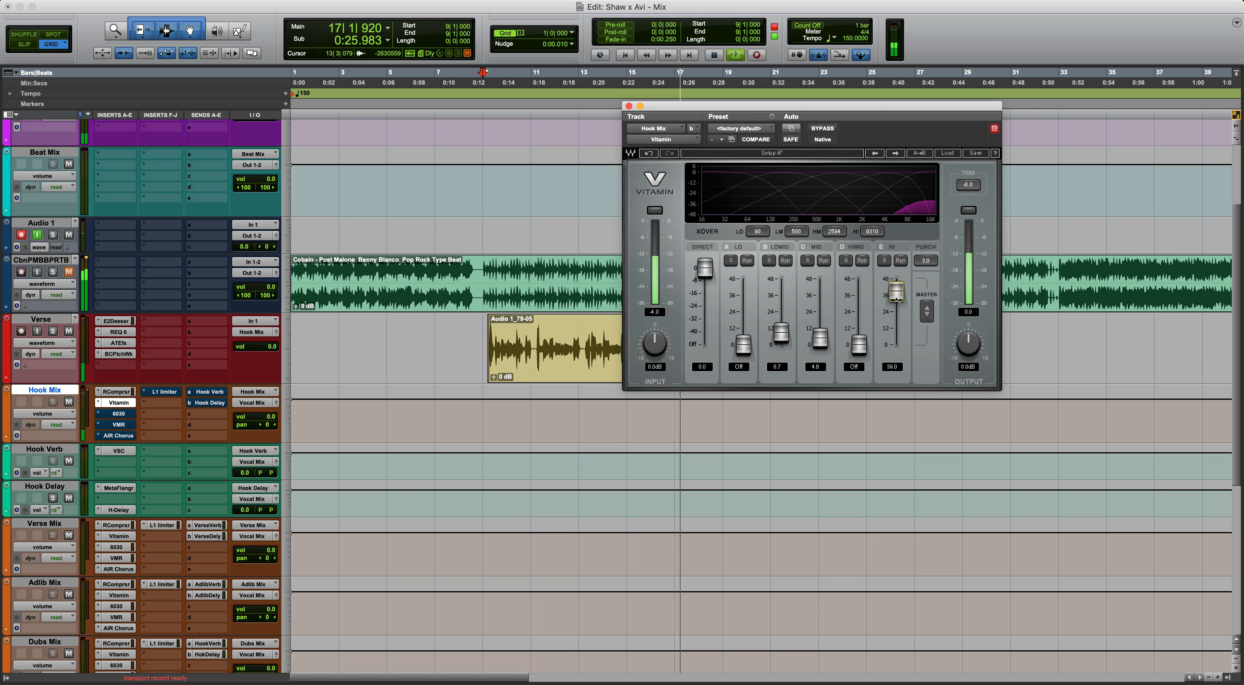
{"action": "left_click_drag", "start_coordinate": [896, 298], "coordinate": [896, 322]}
{"action": "key", "text": "space"}
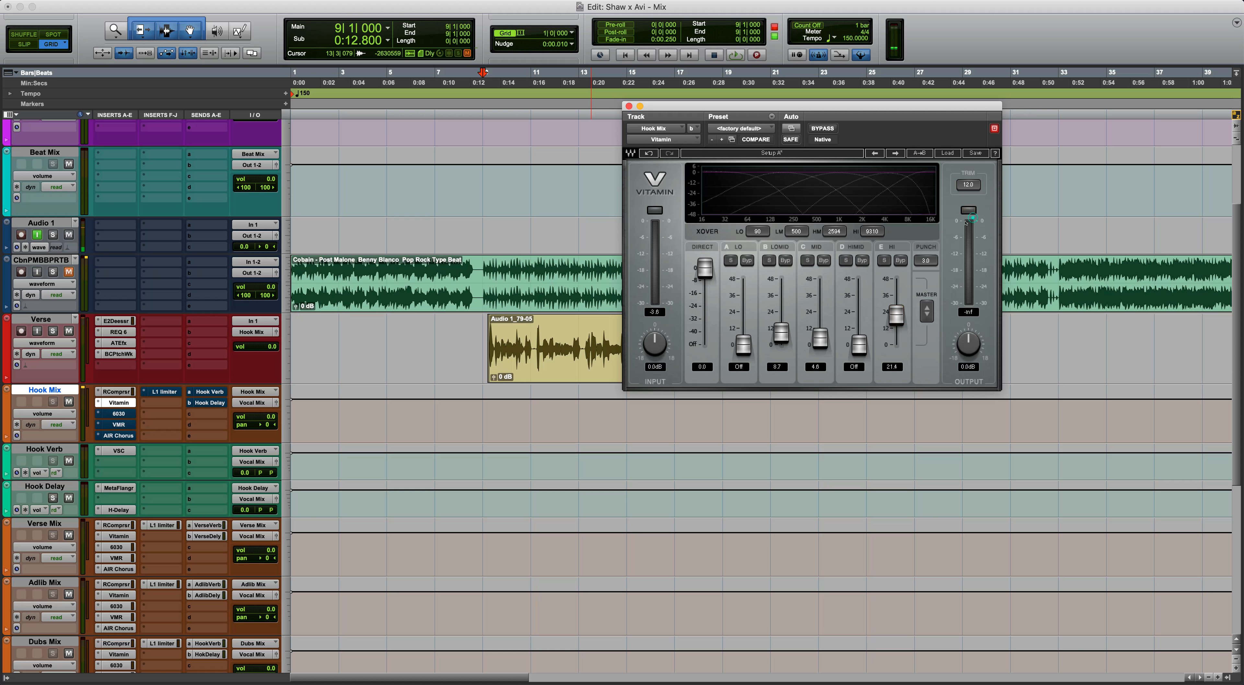
Lower Vitamin's Hi band to 9.5 and close the plug-in, with the playback start at bar 9.
{"action": "left_click", "coordinate": [777, 95]}
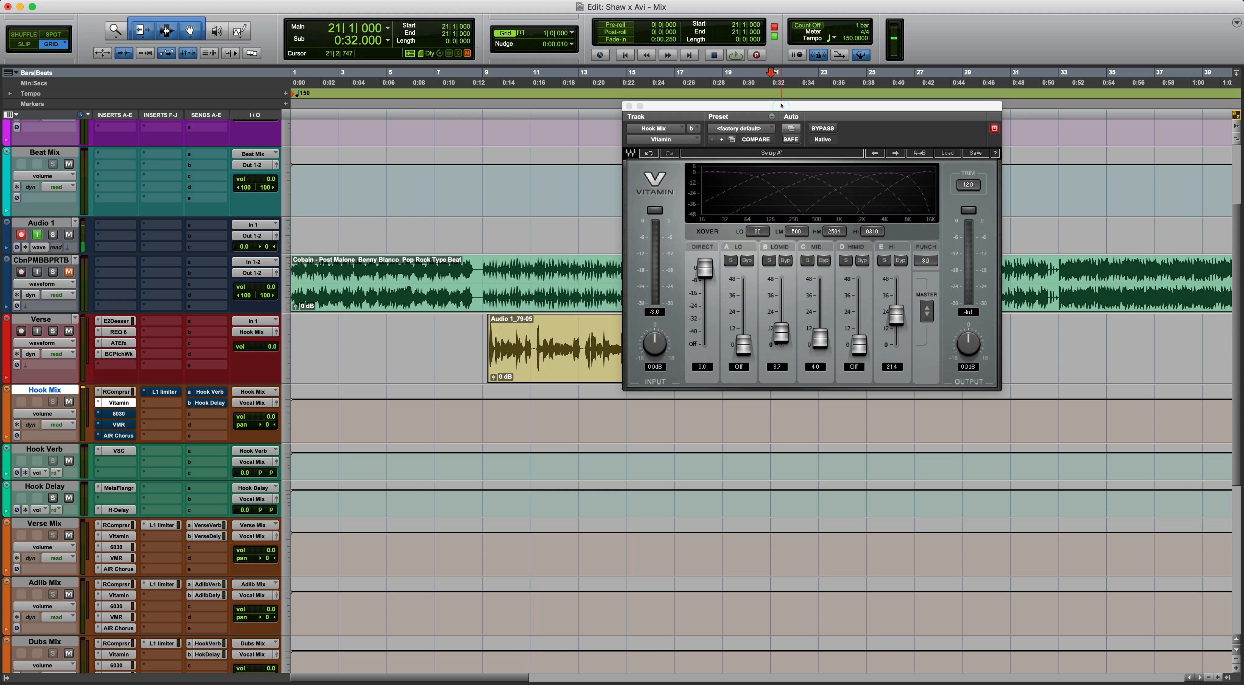
{"action": "left_click_drag", "start_coordinate": [781, 105], "coordinate": [832, 119]}
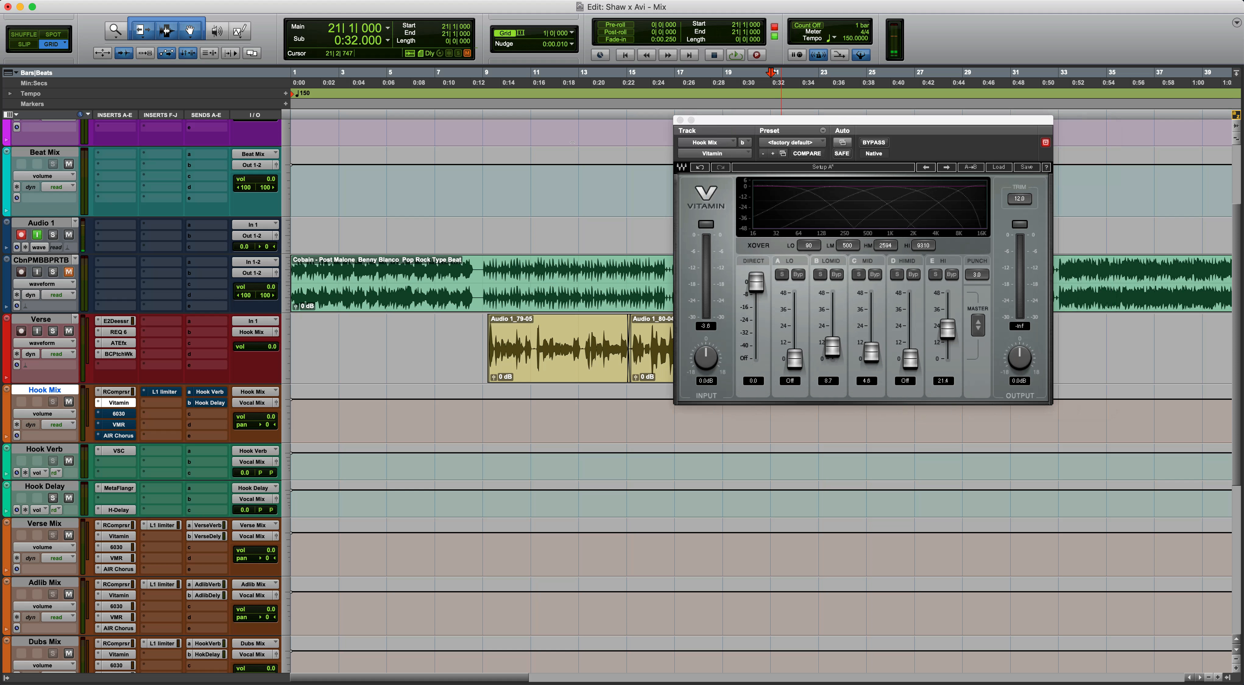
{"action": "left_click", "coordinate": [459, 95]}
{"action": "left_click_drag", "start_coordinate": [954, 331], "coordinate": [964, 396]}
{"action": "left_click", "coordinate": [476, 344]}
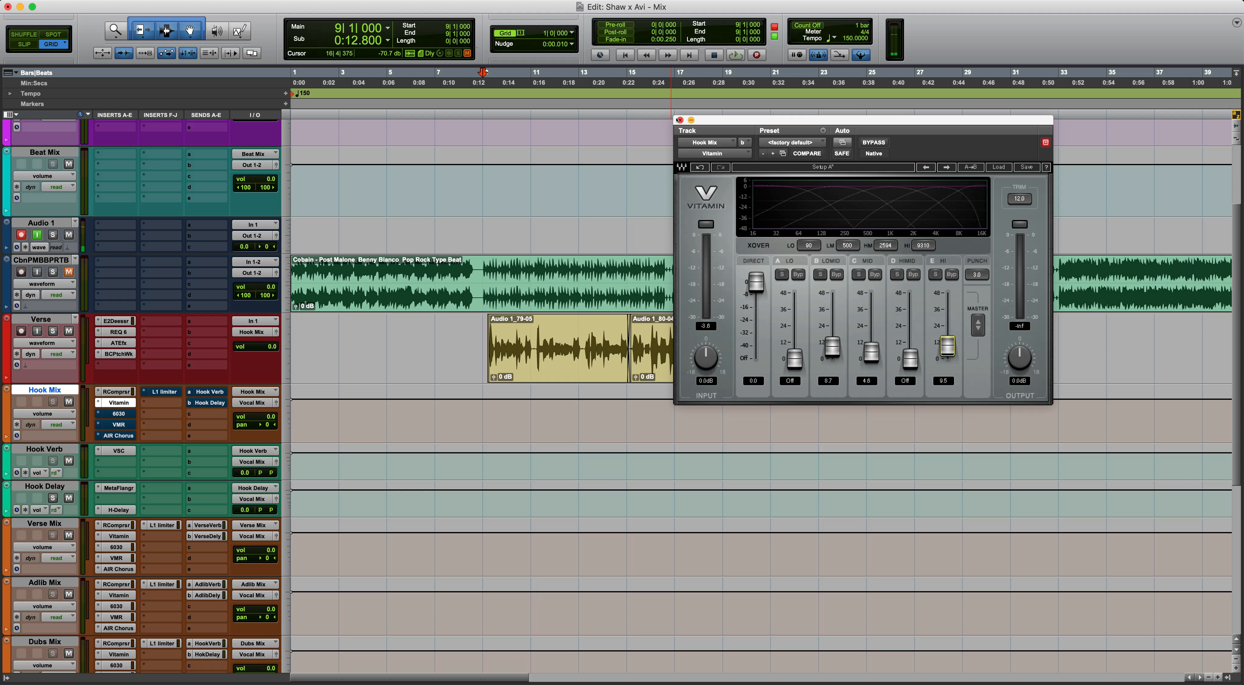
{"action": "left_click", "coordinate": [679, 119]}
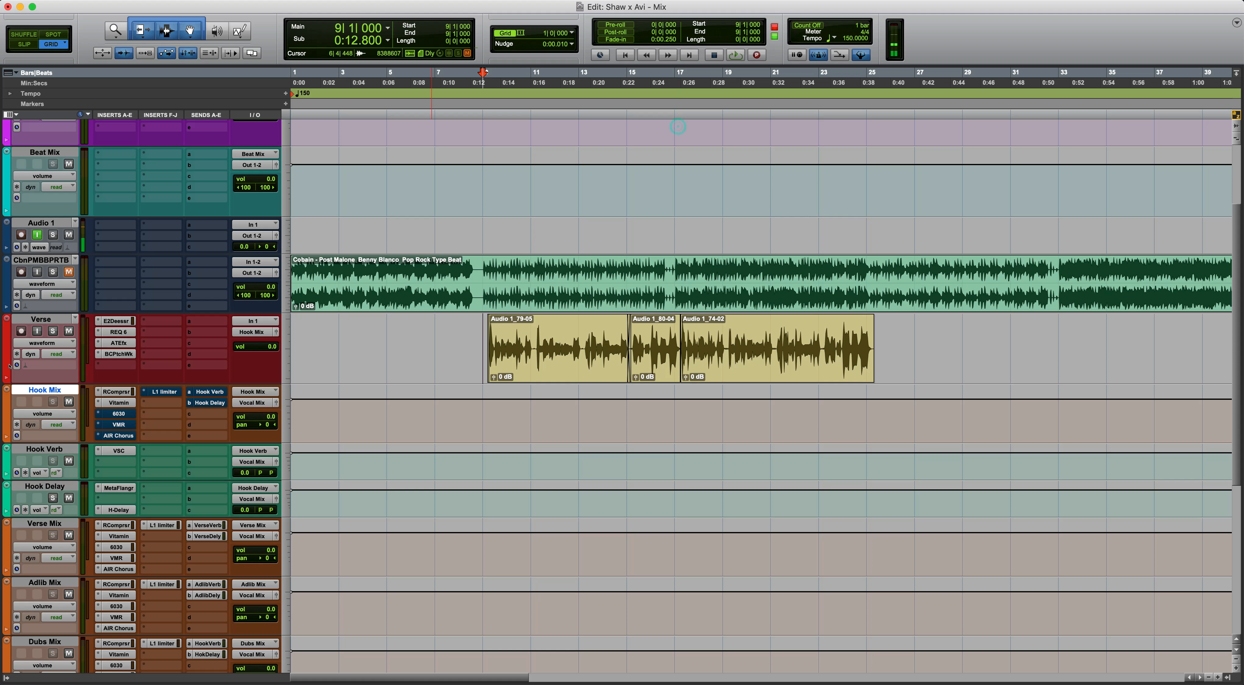
Enable the 6030 Ultimate Compressor on the Hook Mix track and open its settings.
{"action": "left_click", "coordinate": [115, 415], "text": "super"}
{"action": "left_click", "coordinate": [117, 414]}
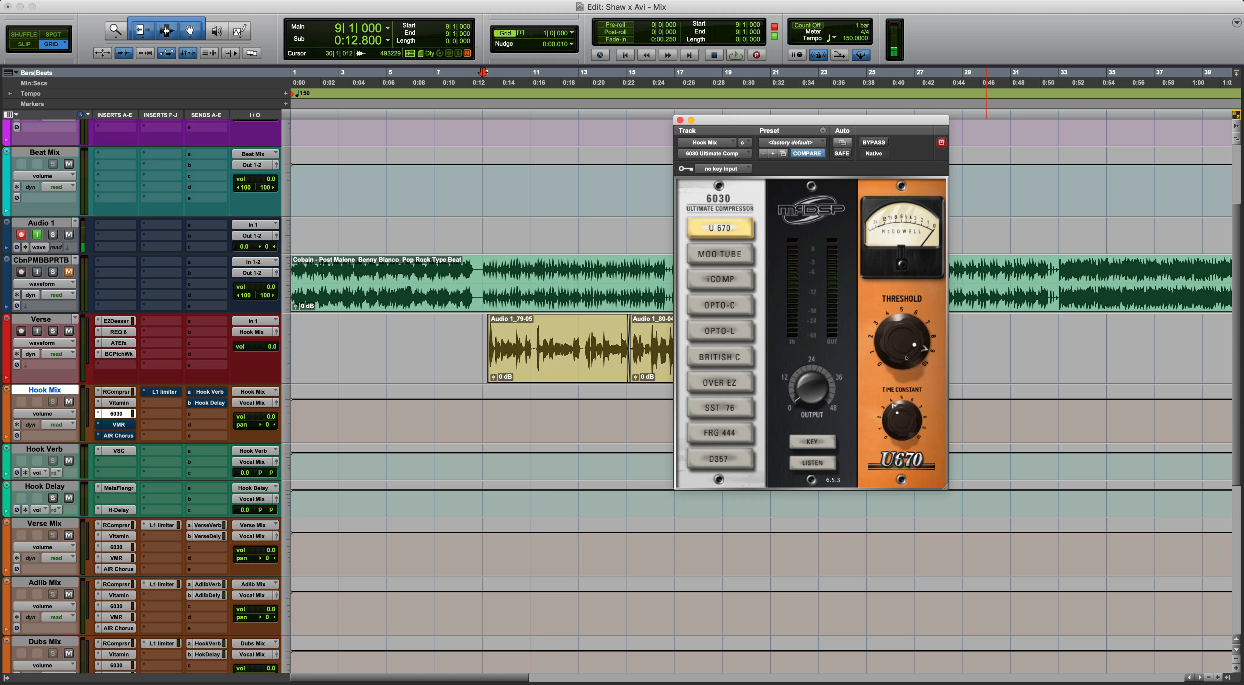
{"action": "left_click", "coordinate": [97, 394]}
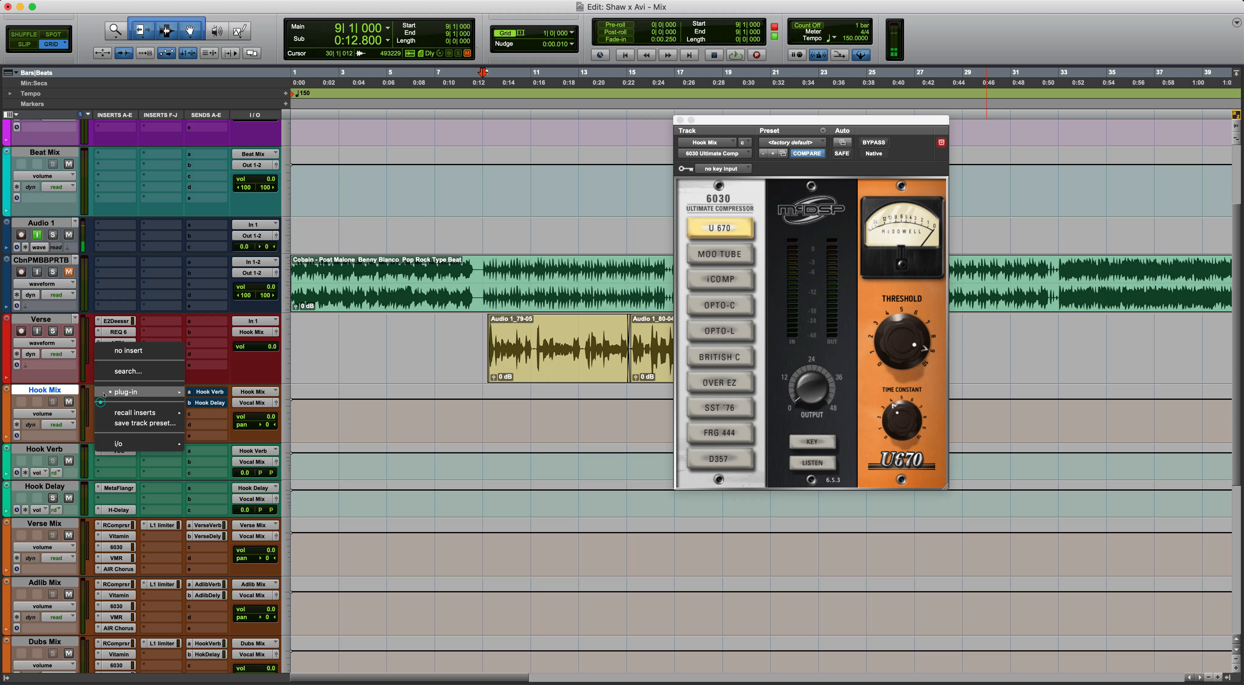
{"action": "left_click", "coordinate": [82, 401]}
Play the vocal from bar 9 while adjusting the compressor's time constant, and close the plug-in.
{"action": "left_click", "coordinate": [470, 339]}
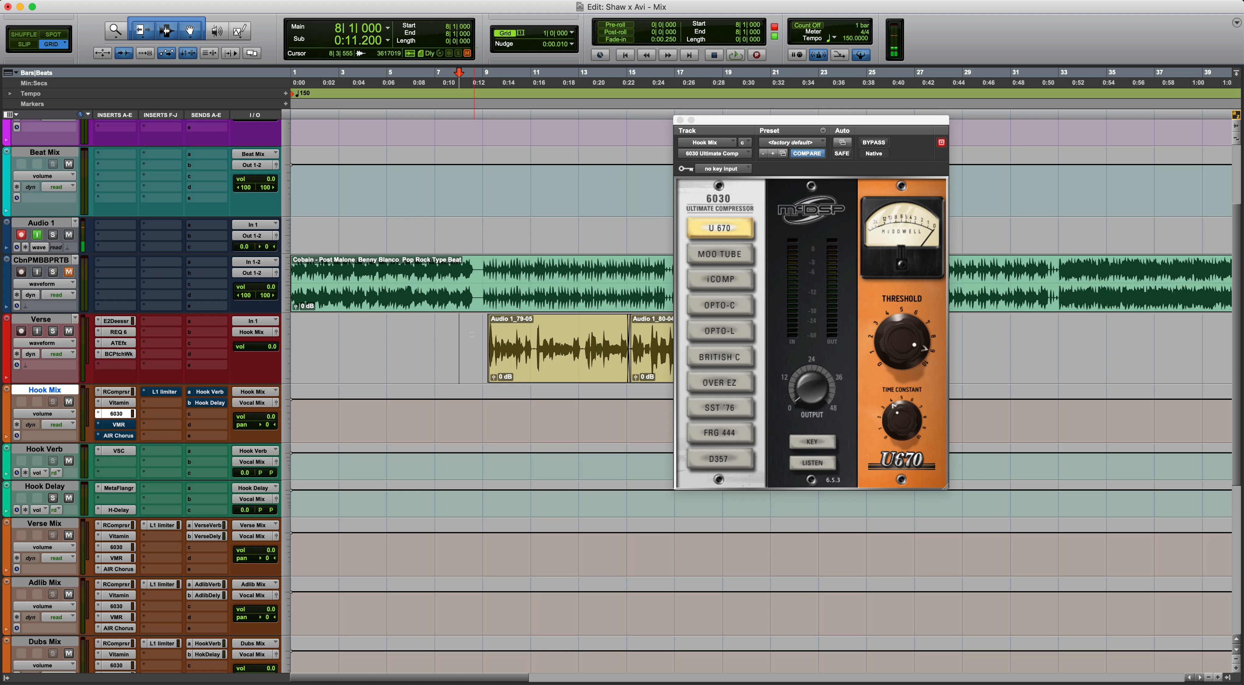
{"action": "key", "text": "space"}
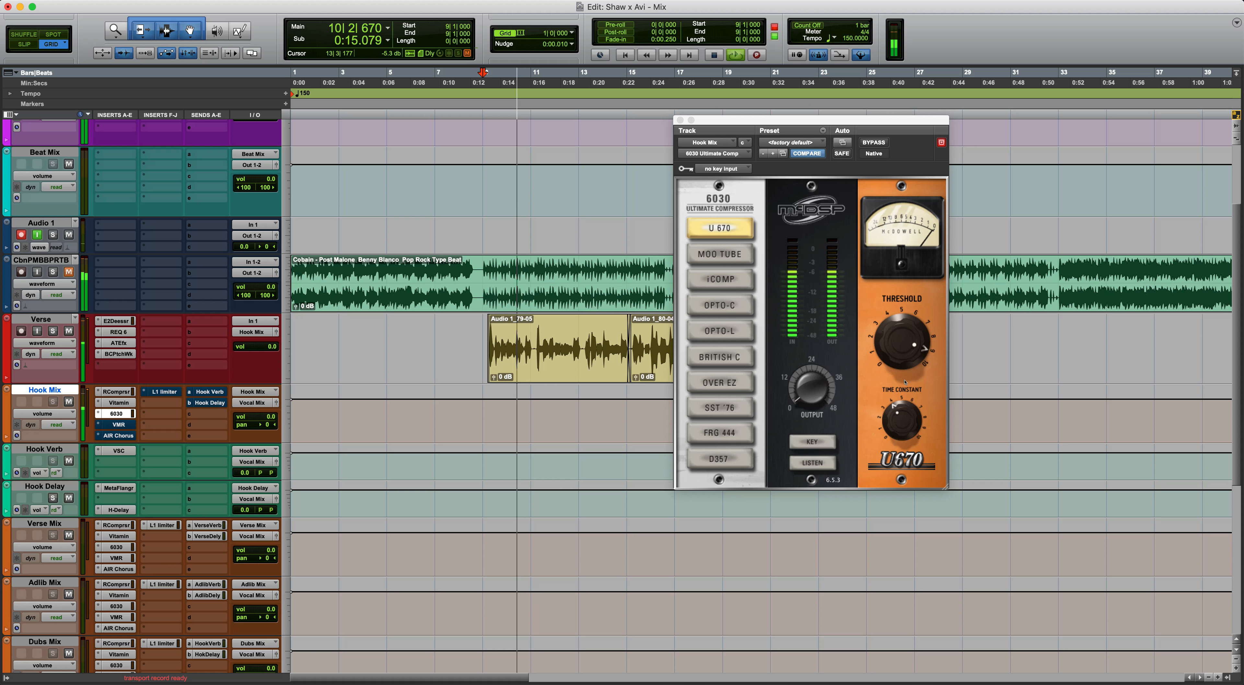
{"action": "left_click_drag", "start_coordinate": [917, 418], "coordinate": [918, 440]}
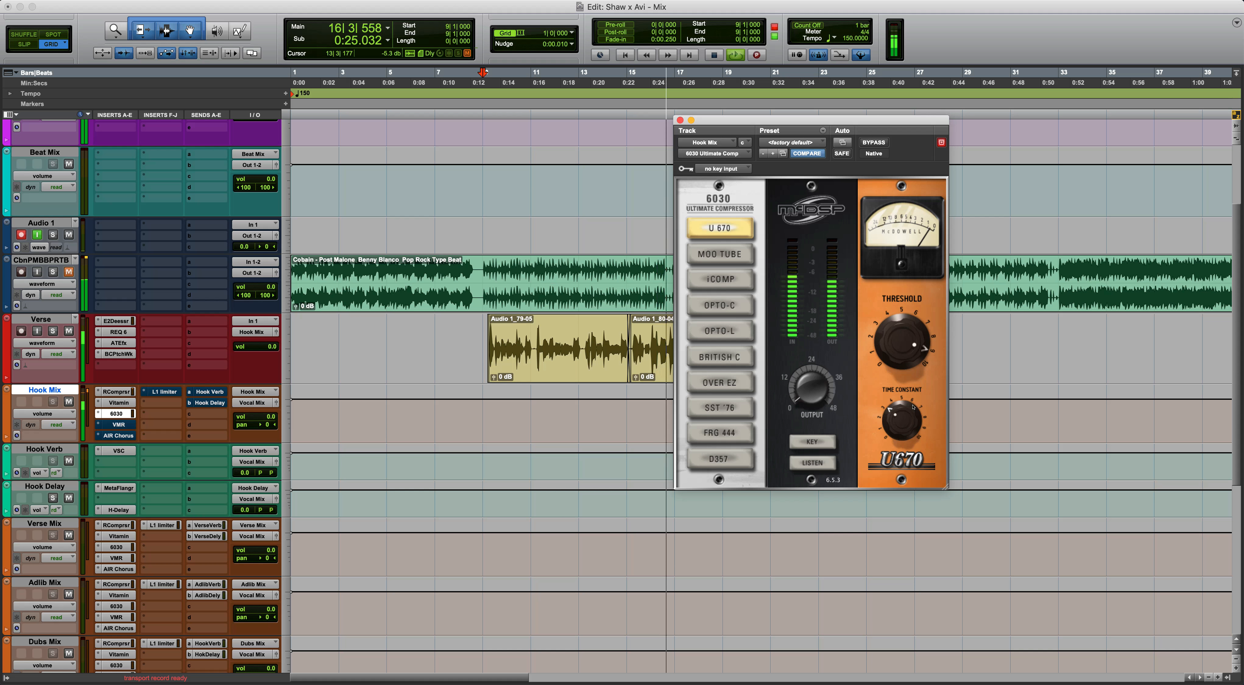
{"action": "left_click", "coordinate": [680, 120]}
{"action": "key", "text": "space"}
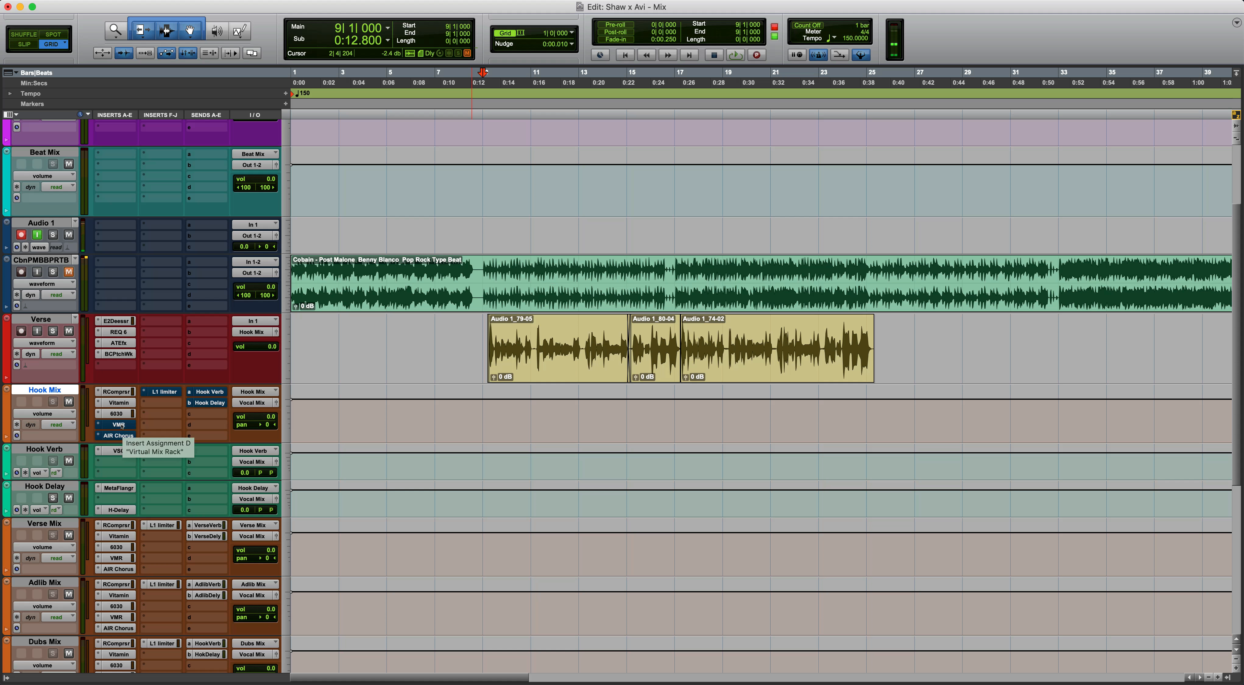
Compare Hook Mix with the Virtual Mix Rack bypassed and active during playback, leaving the rack active.
{"action": "left_click", "coordinate": [121, 425]}
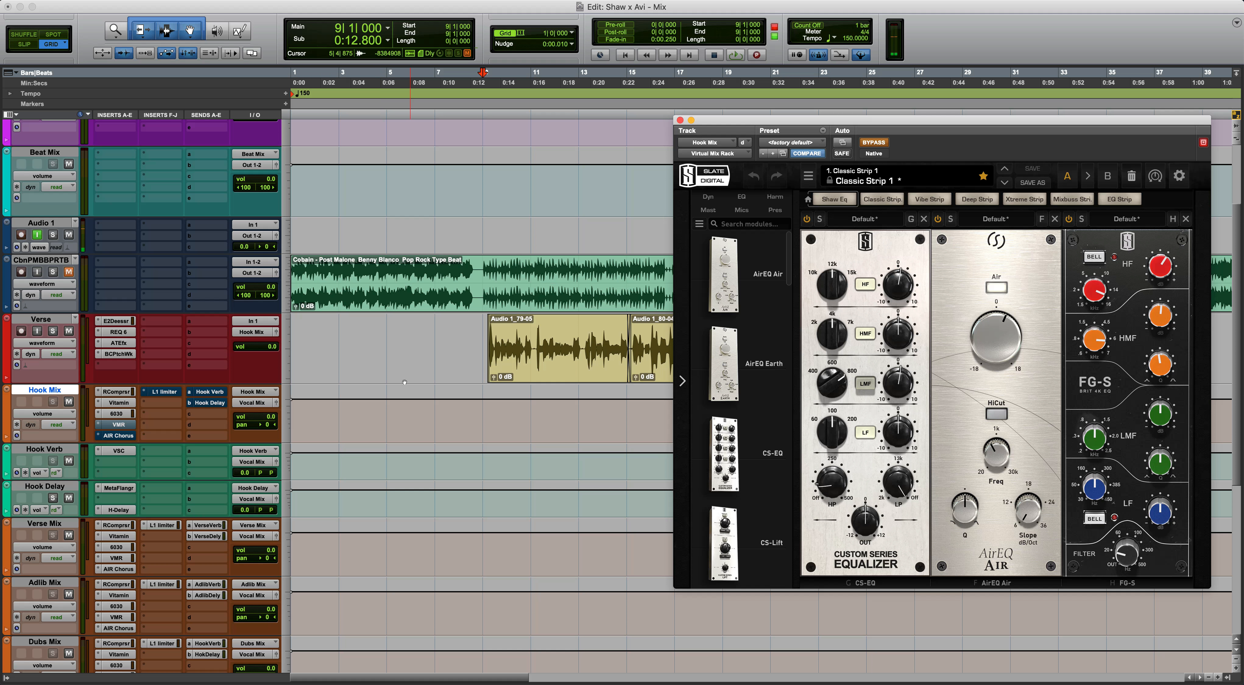
{"action": "key", "text": "space"}
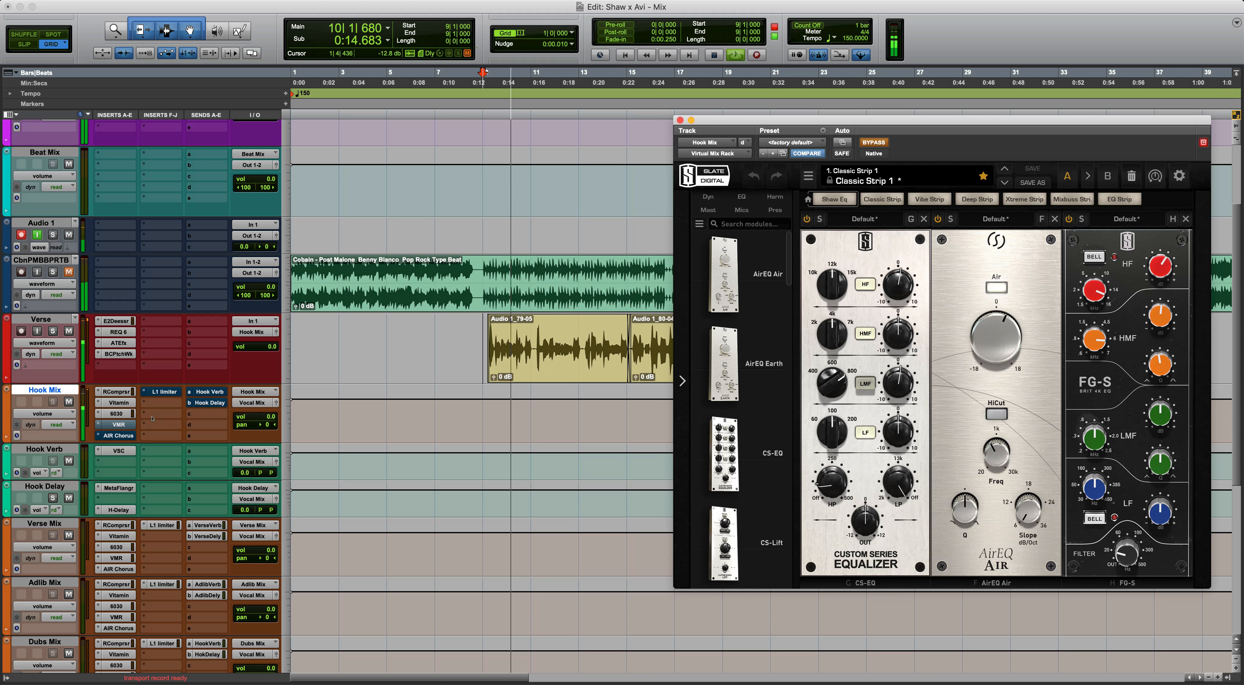
{"action": "left_click", "coordinate": [125, 426], "text": "super"}
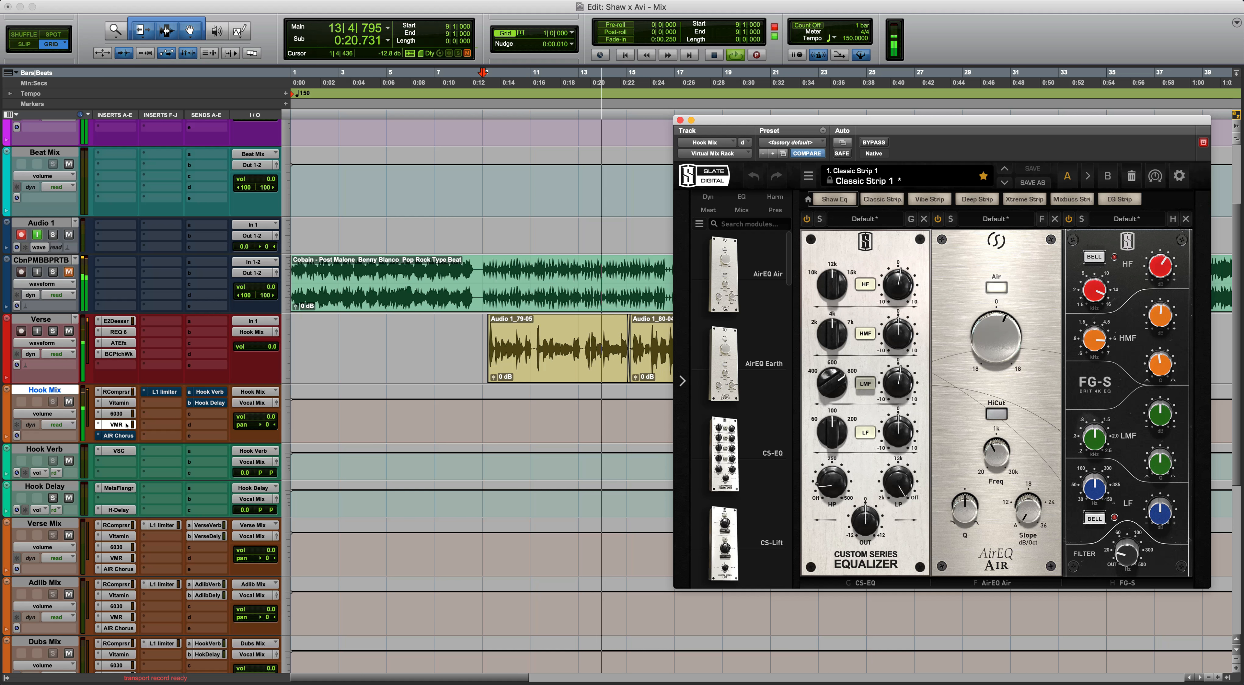
{"action": "left_click", "coordinate": [127, 425], "text": "super"}
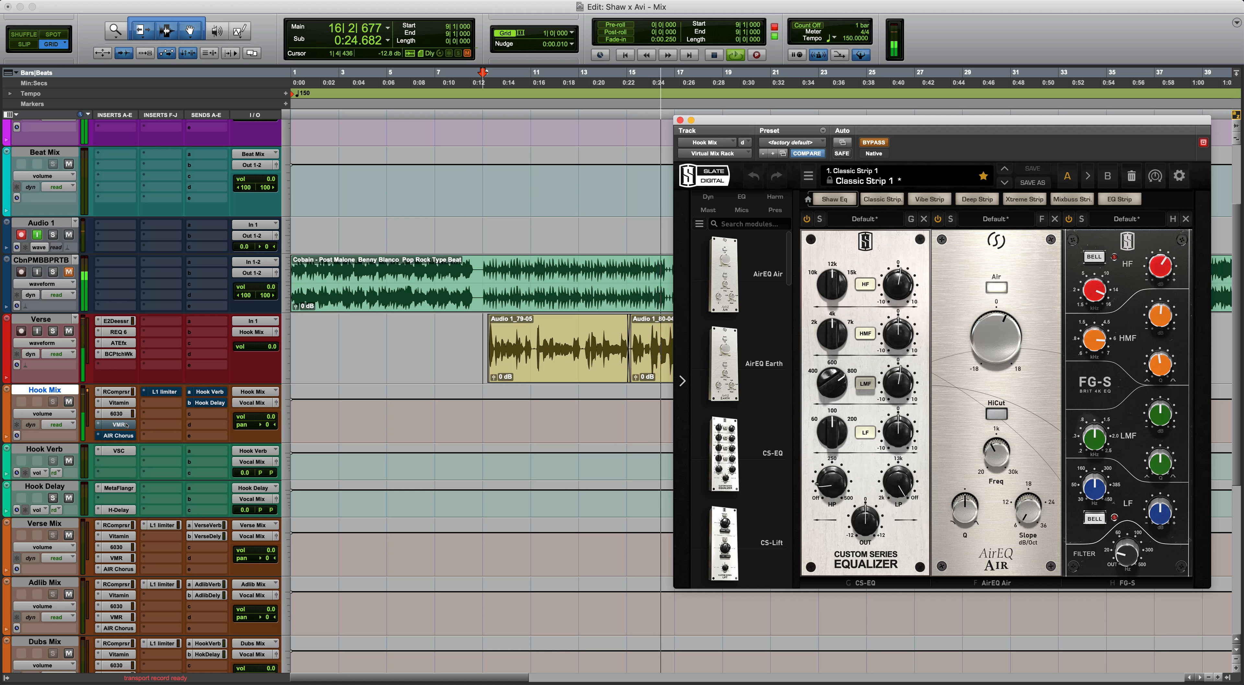
{"action": "left_click", "coordinate": [127, 426], "text": "super"}
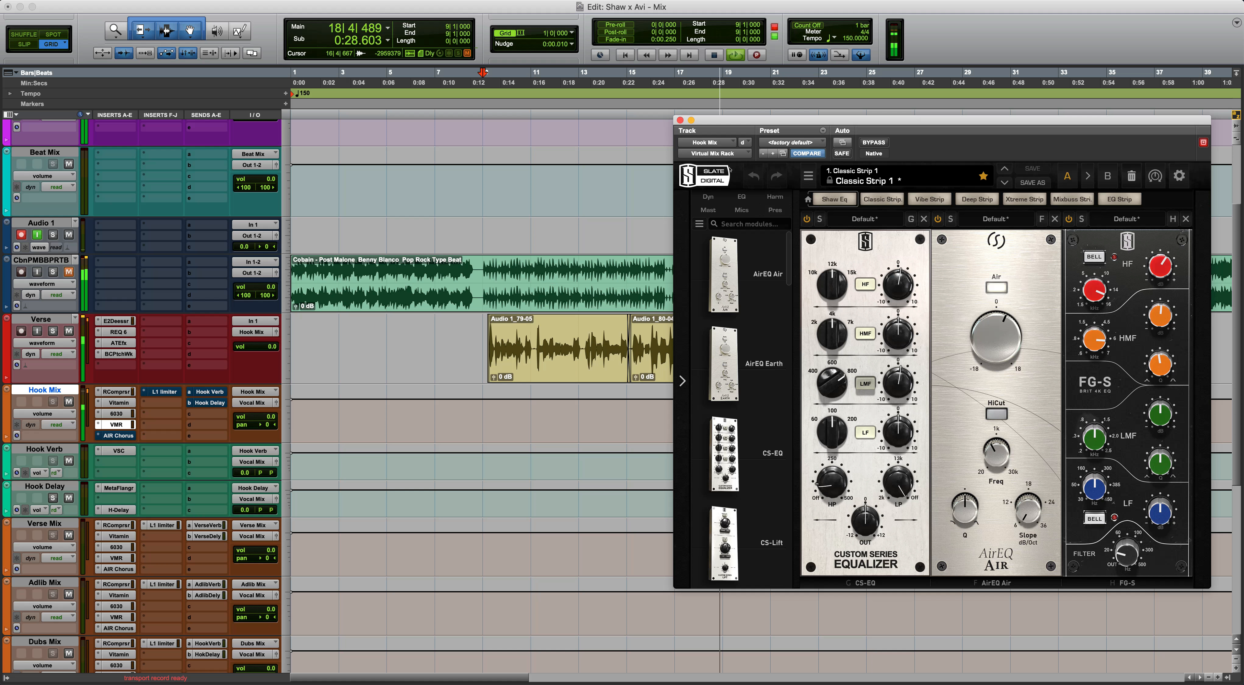
{"action": "left_click", "coordinate": [680, 120]}
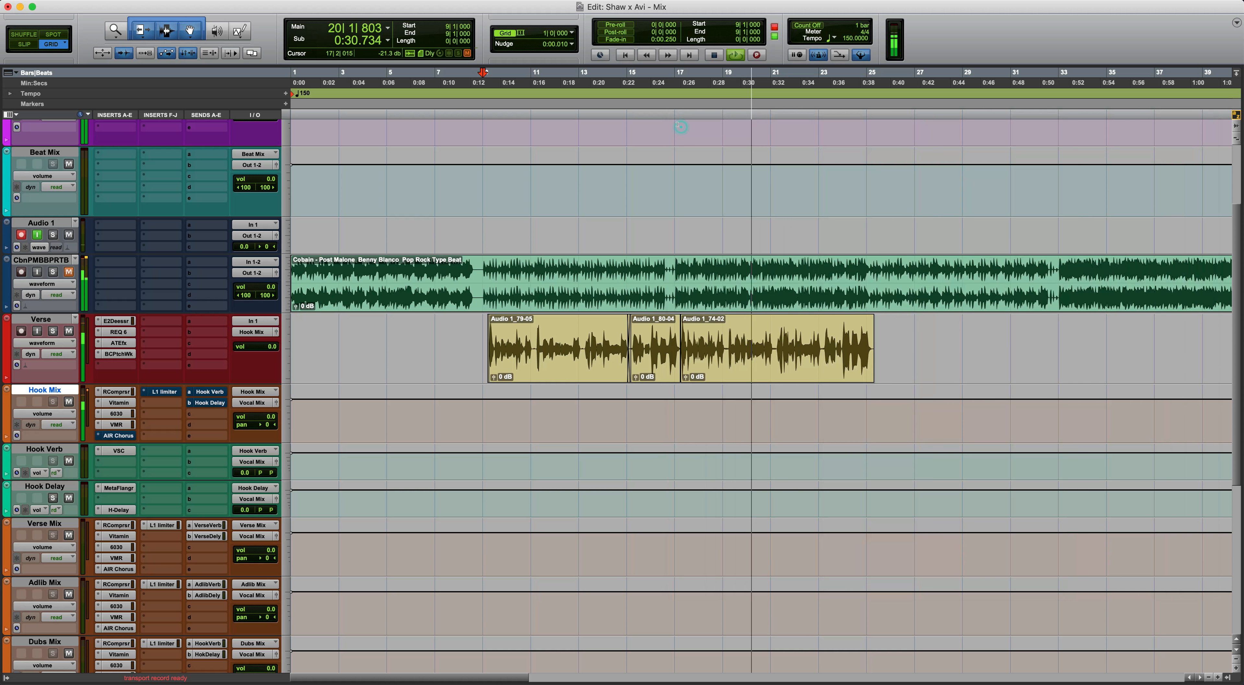
{"action": "key", "text": "space"}
Reopen the Virtual Mix Rack on Hook Mix, examine the FG-S equalizer's settings and close it.
{"action": "left_click", "coordinate": [116, 424]}
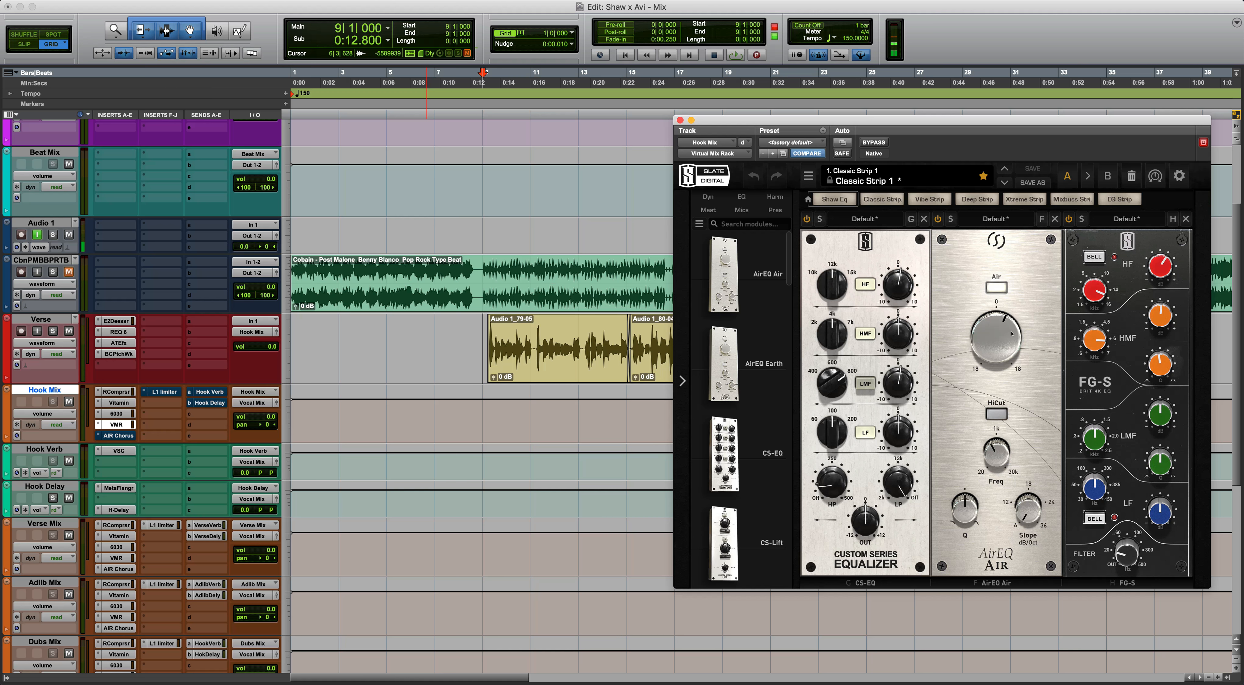
{"action": "mouse_move", "coordinate": [1092, 290]}
{"action": "mouse_move", "coordinate": [1173, 264]}
{"action": "left_click", "coordinate": [1158, 313]}
{"action": "mouse_move", "coordinate": [1100, 333]}
{"action": "left_click", "coordinate": [680, 119]}
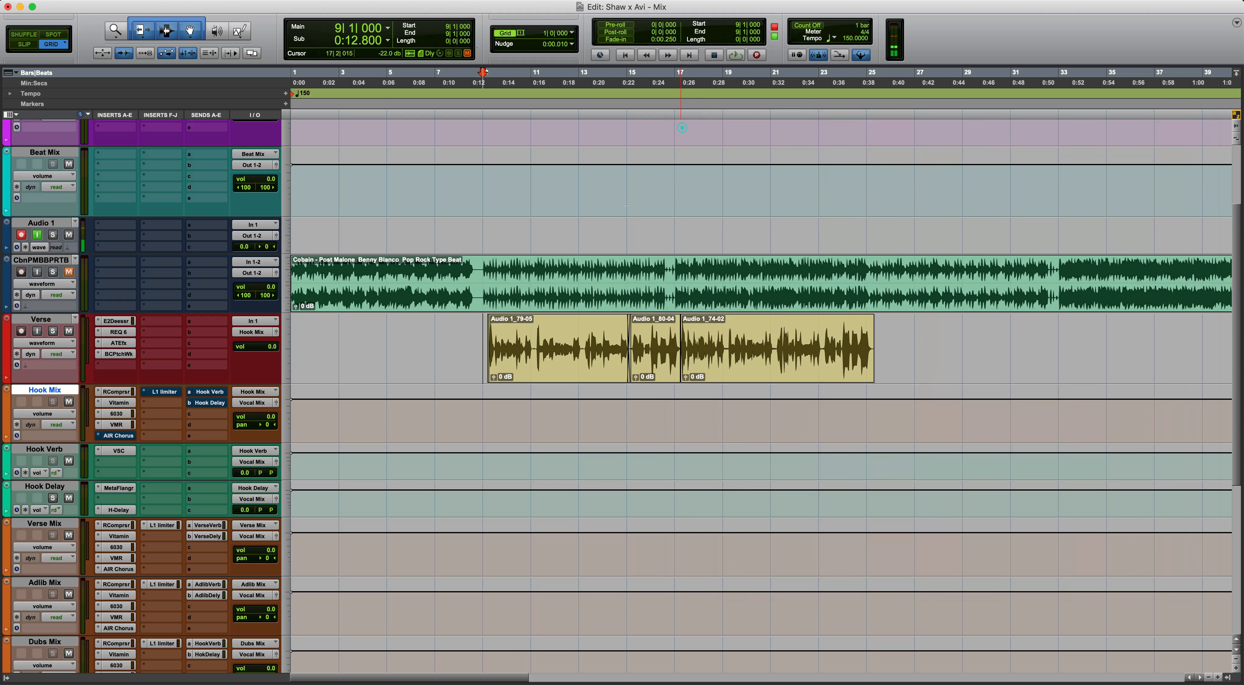
Enable AIR Chorus on Hook Mix and play the vocal from bar 8 with the chorus bypassed for comparison.
{"action": "left_click", "coordinate": [105, 435]}
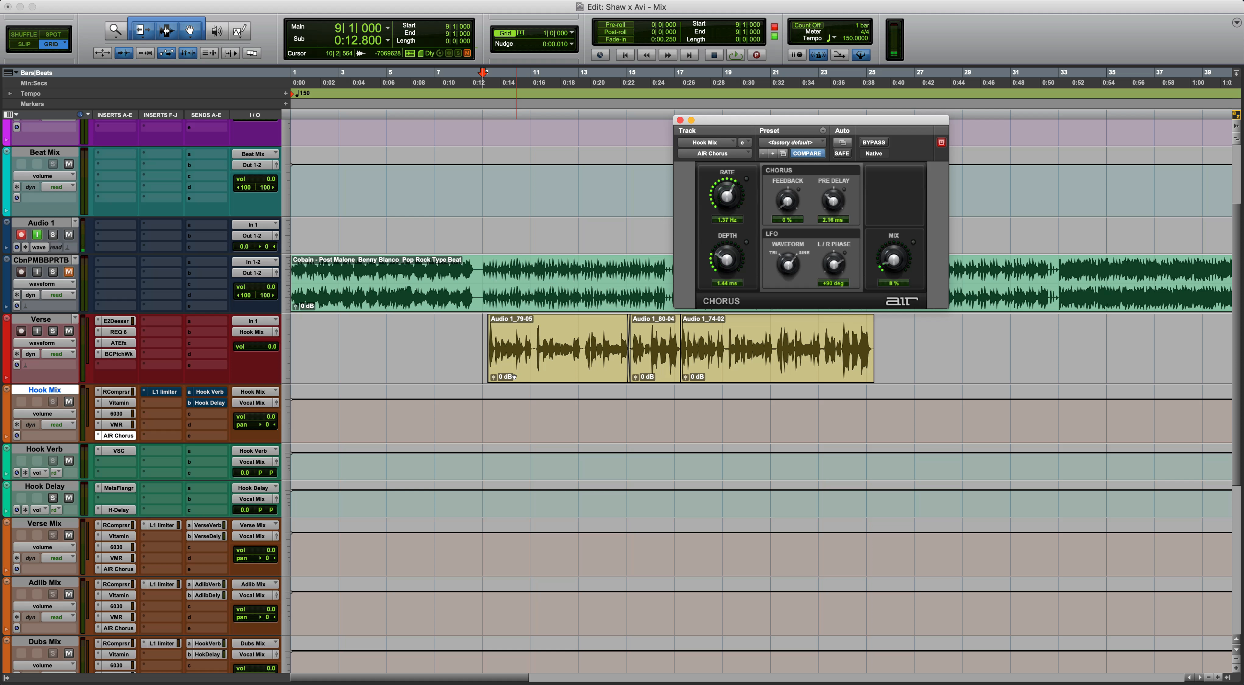
{"action": "left_click", "coordinate": [477, 342]}
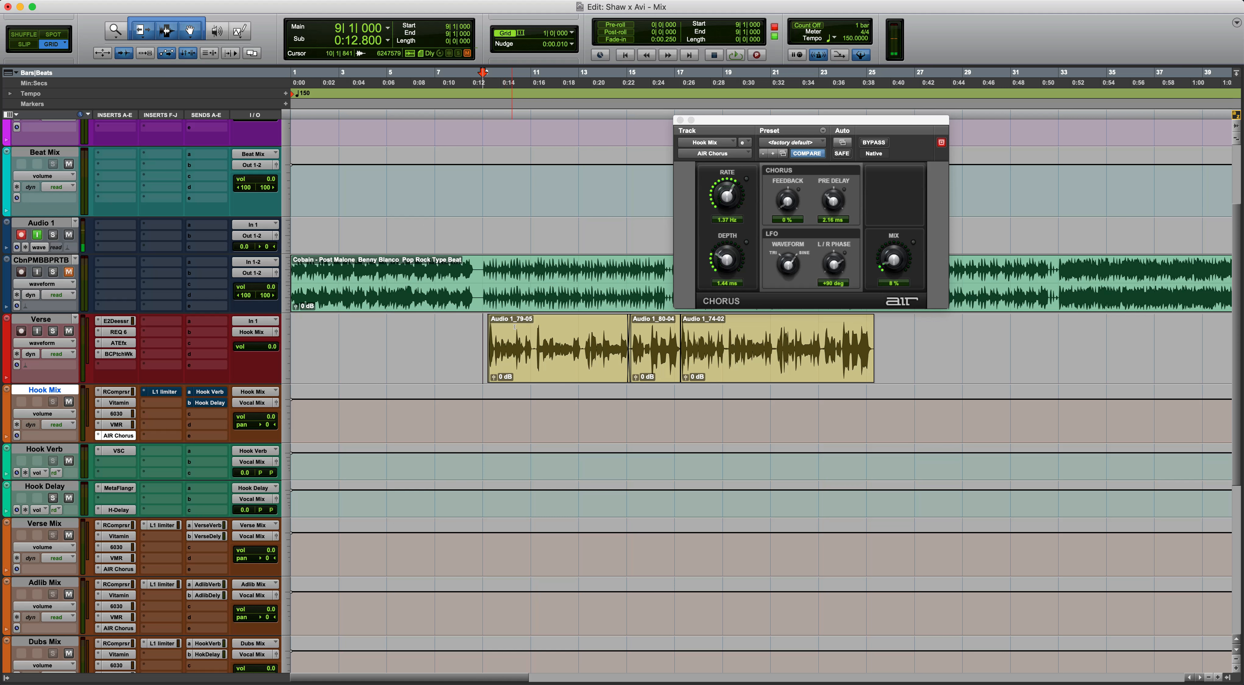
{"action": "left_click", "coordinate": [460, 341]}
{"action": "left_click", "coordinate": [107, 435], "text": "super"}
{"action": "key", "text": "space"}
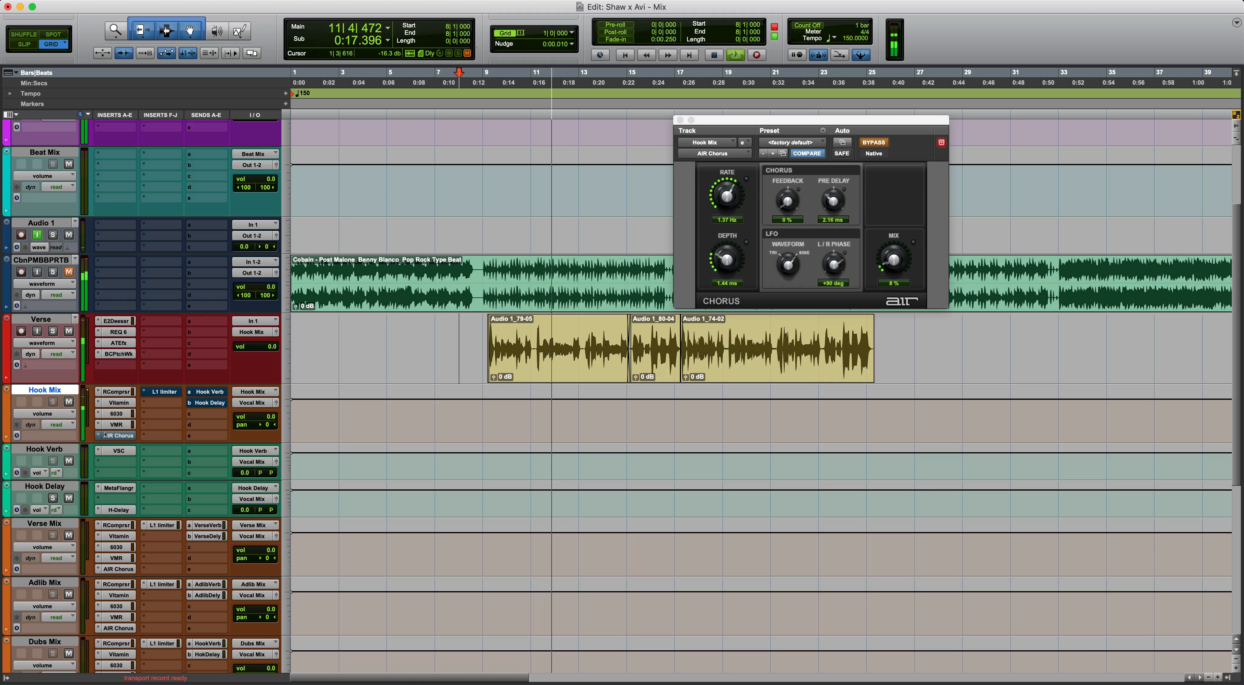
{"action": "key", "text": "space"}
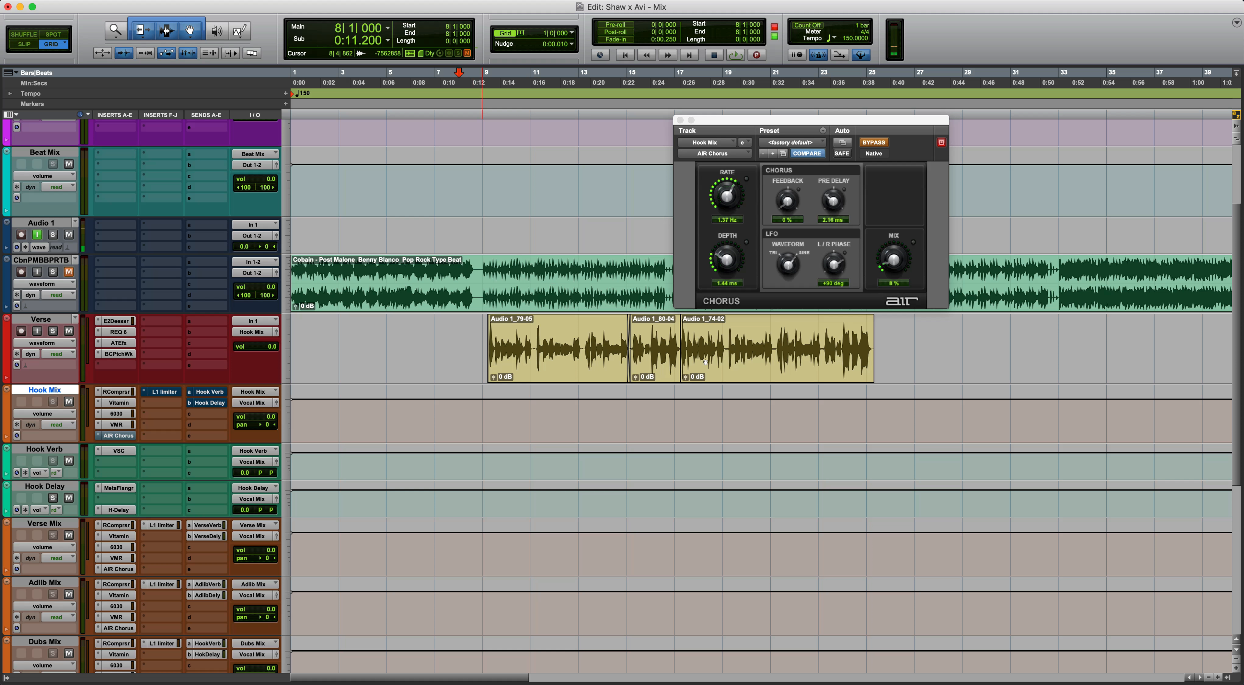
Audition the active chorus with its mix raised to about 50% and bring the mix down to 8%.
{"action": "key", "text": "space"}
{"action": "left_click_drag", "start_coordinate": [894, 272], "coordinate": [895, 250]}
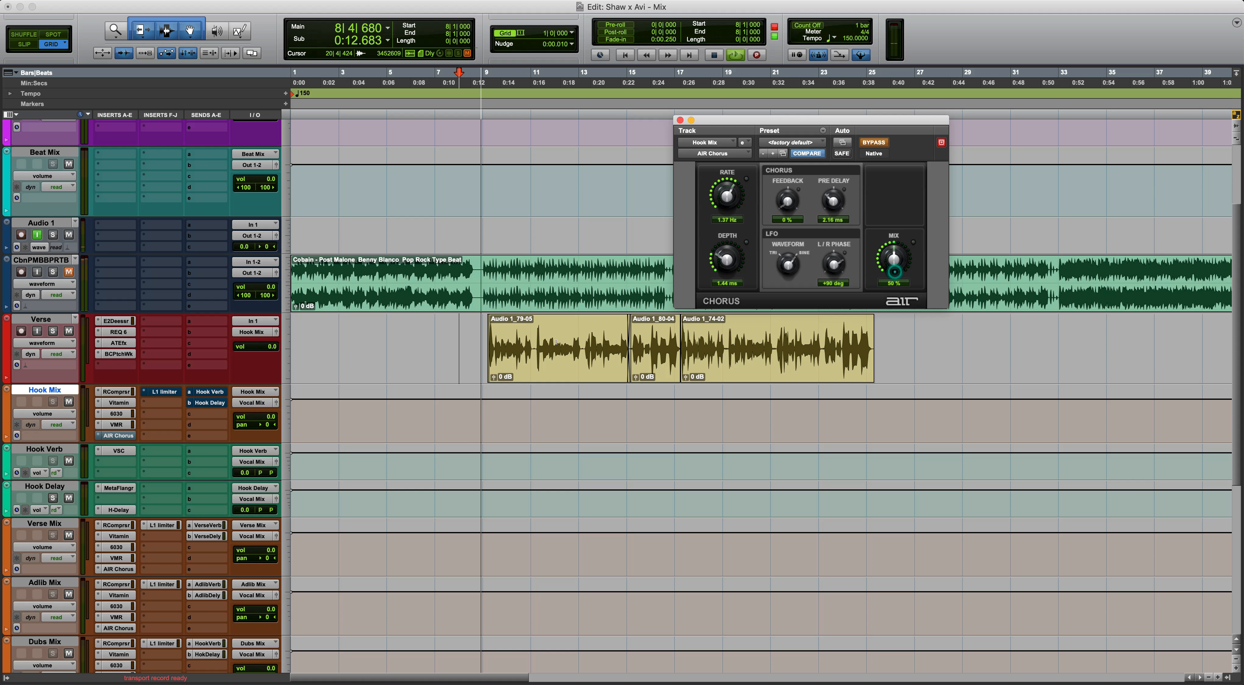
{"action": "left_click", "coordinate": [118, 437], "text": "super"}
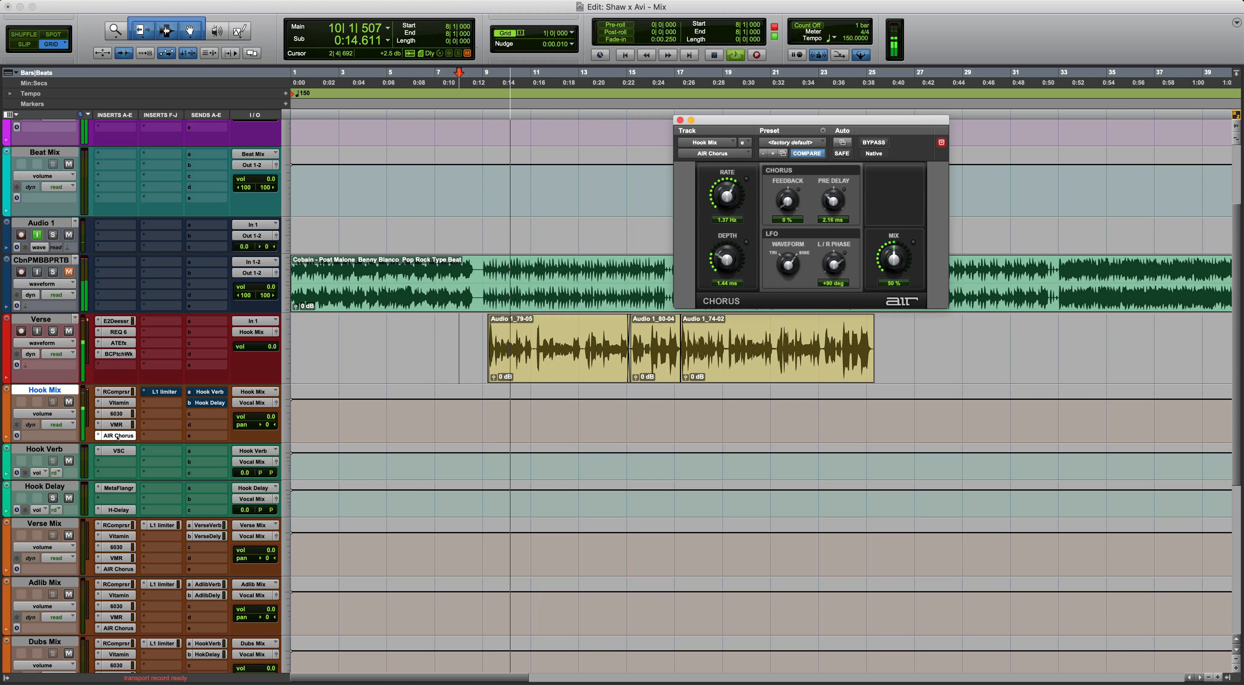
{"action": "left_click_drag", "start_coordinate": [895, 263], "coordinate": [915, 318]}
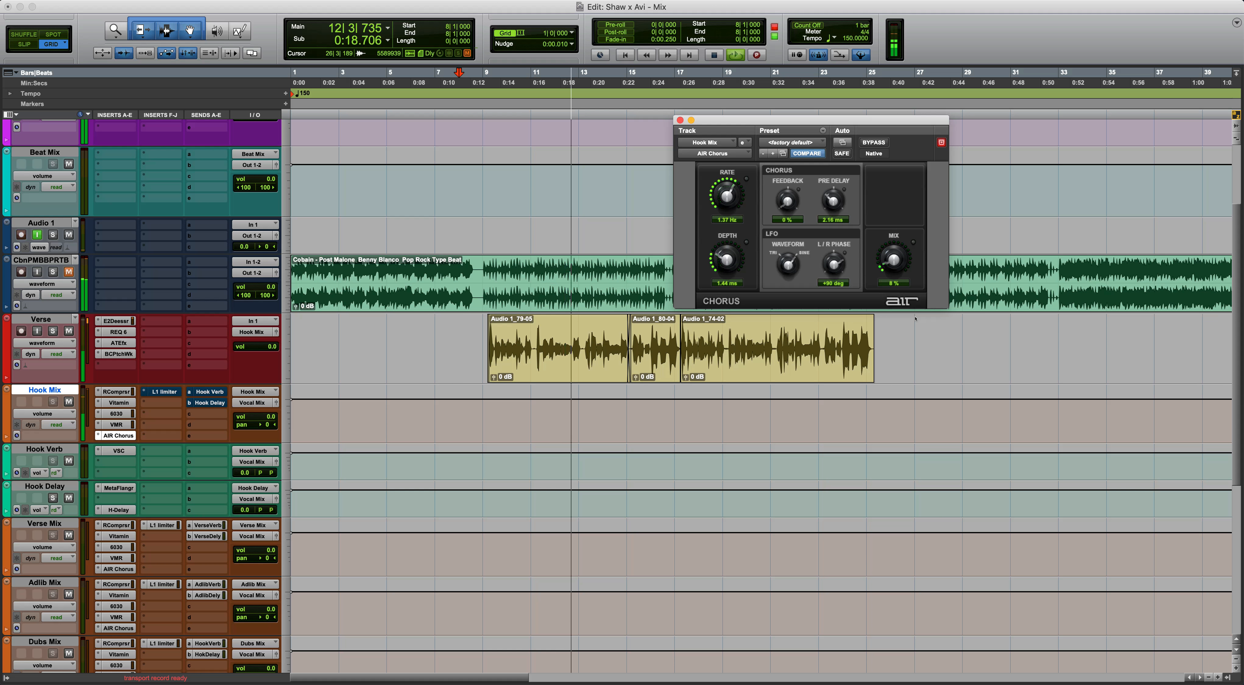
{"action": "key", "text": "space"}
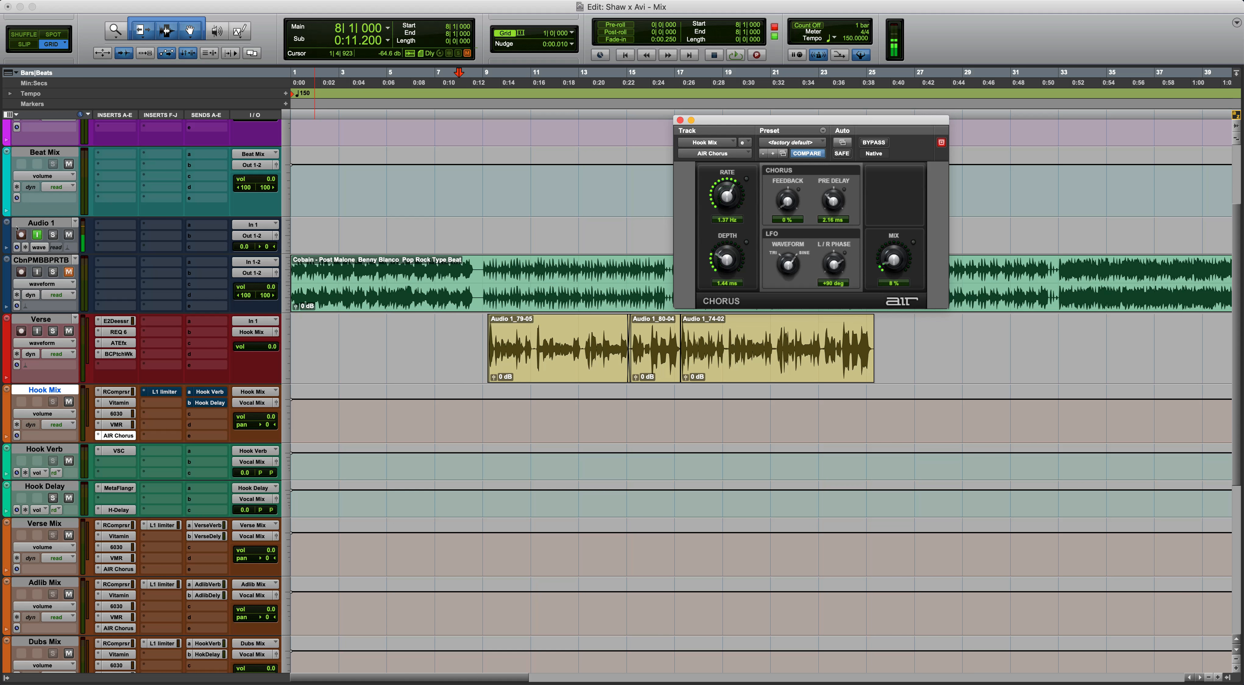
Unmute the beat track and enable the L1 limiter on Hook Mix while playing from bar 5.
{"action": "left_click", "coordinate": [68, 272]}
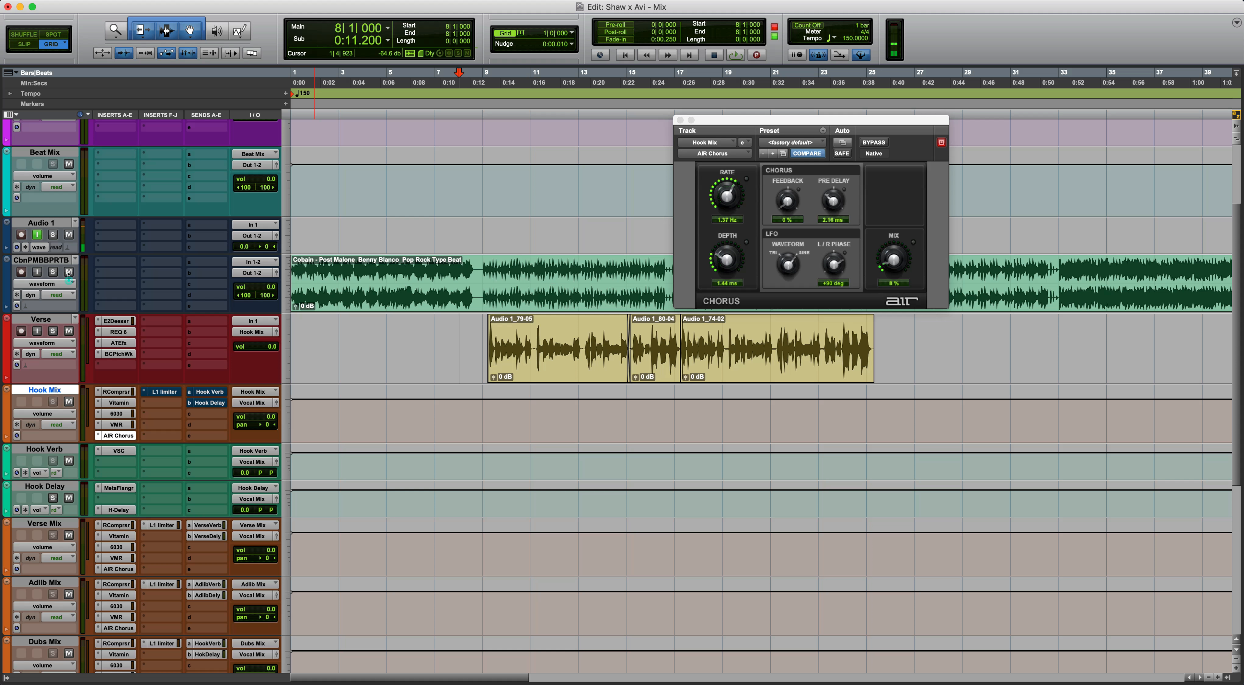
{"action": "left_click", "coordinate": [377, 347]}
{"action": "left_click", "coordinate": [148, 393]}
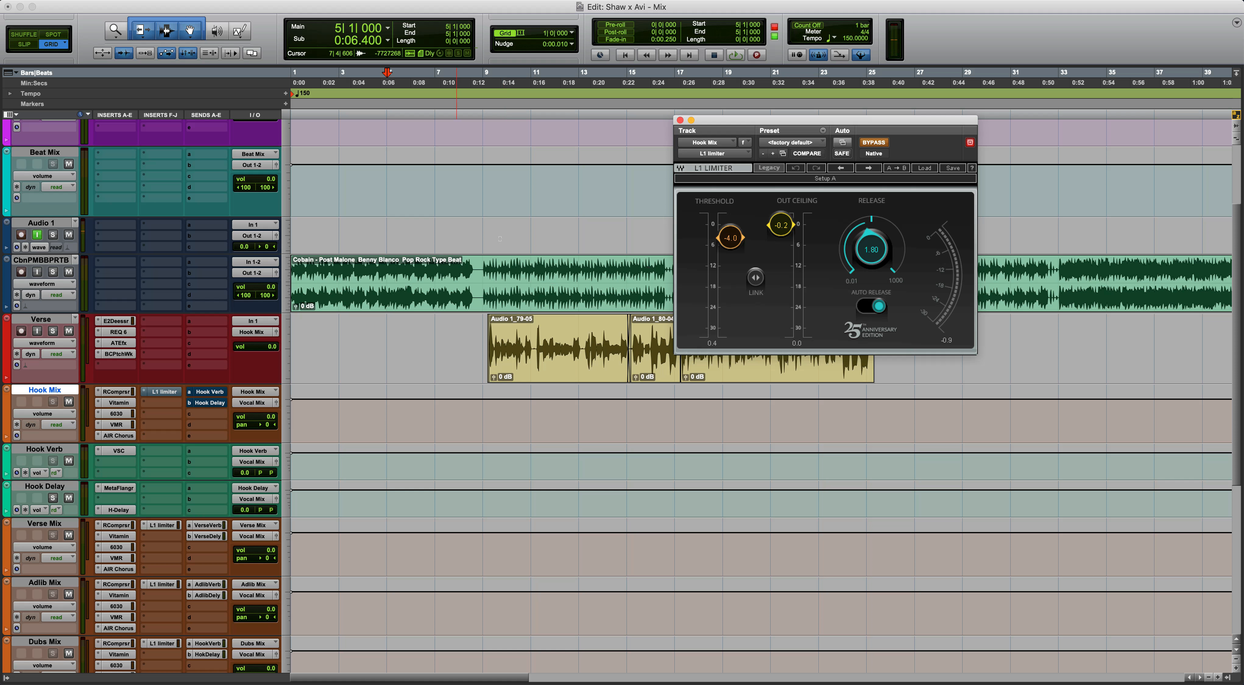
{"action": "key", "text": "space"}
{"action": "left_click", "coordinate": [157, 393], "text": "super"}
Adjust the L1 limiter's threshold to -3.2 during playback and close the plug-in.
{"action": "left_click", "coordinate": [738, 234], "text": "alt"}
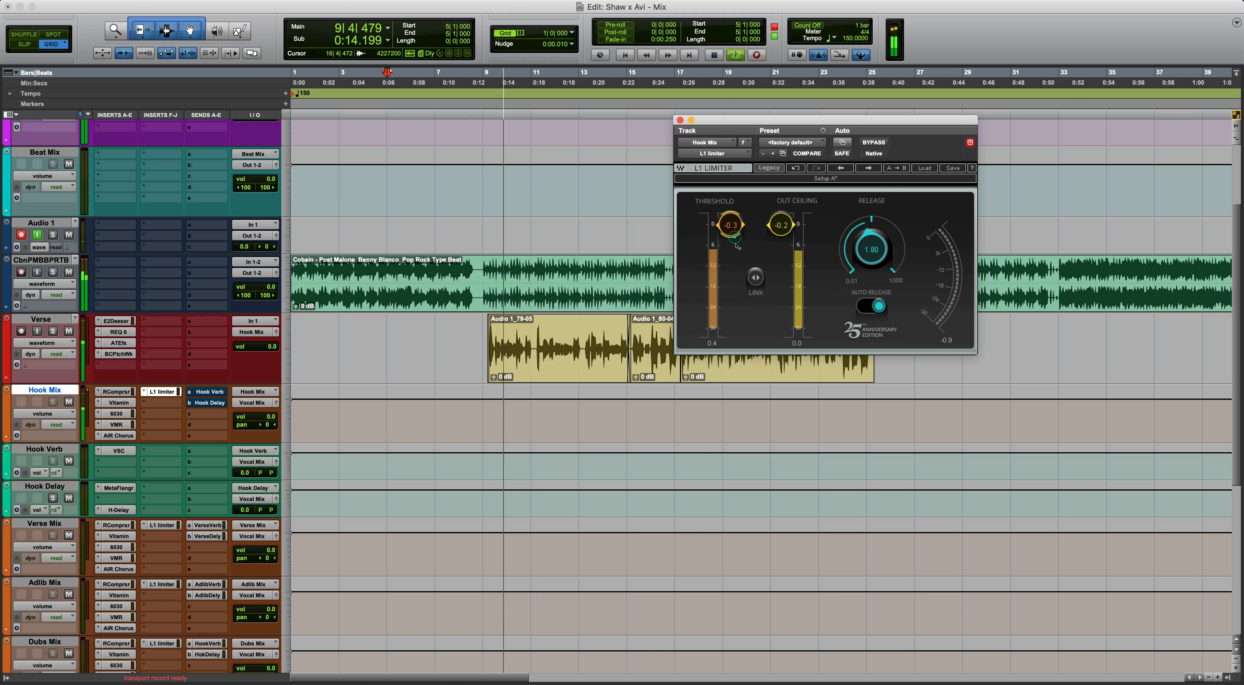
{"action": "left_click_drag", "start_coordinate": [728, 238], "coordinate": [744, 265]}
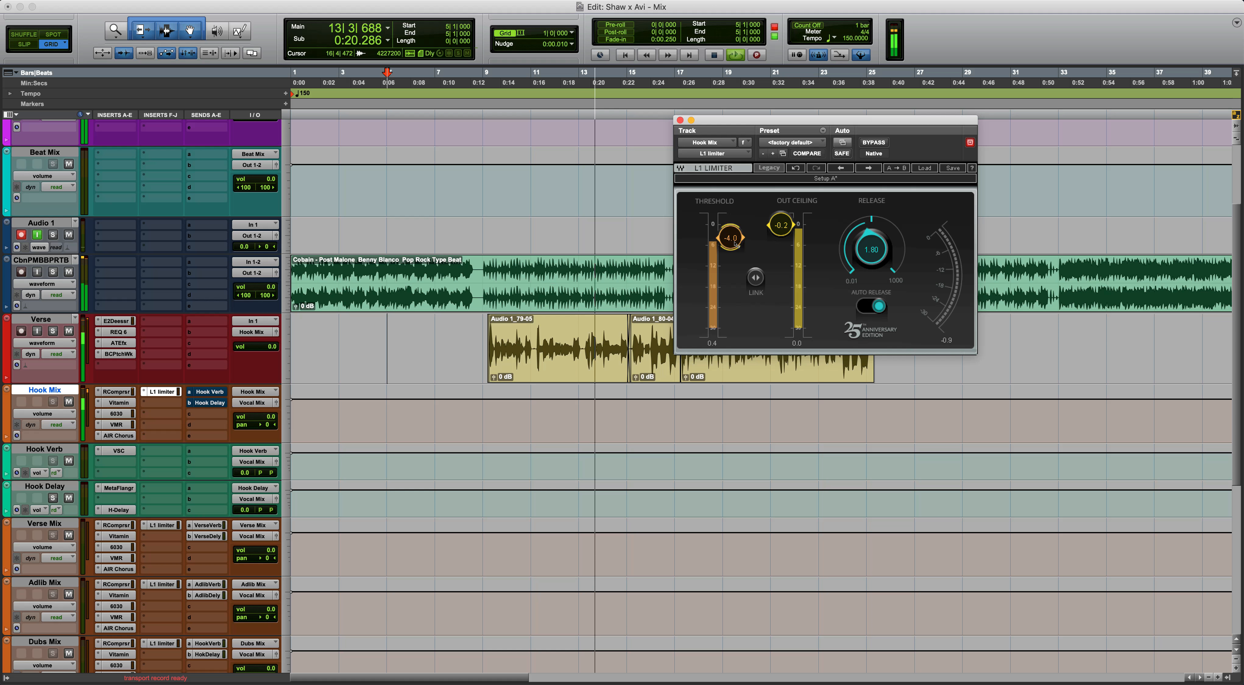
{"action": "left_click_drag", "start_coordinate": [734, 249], "coordinate": [734, 241]}
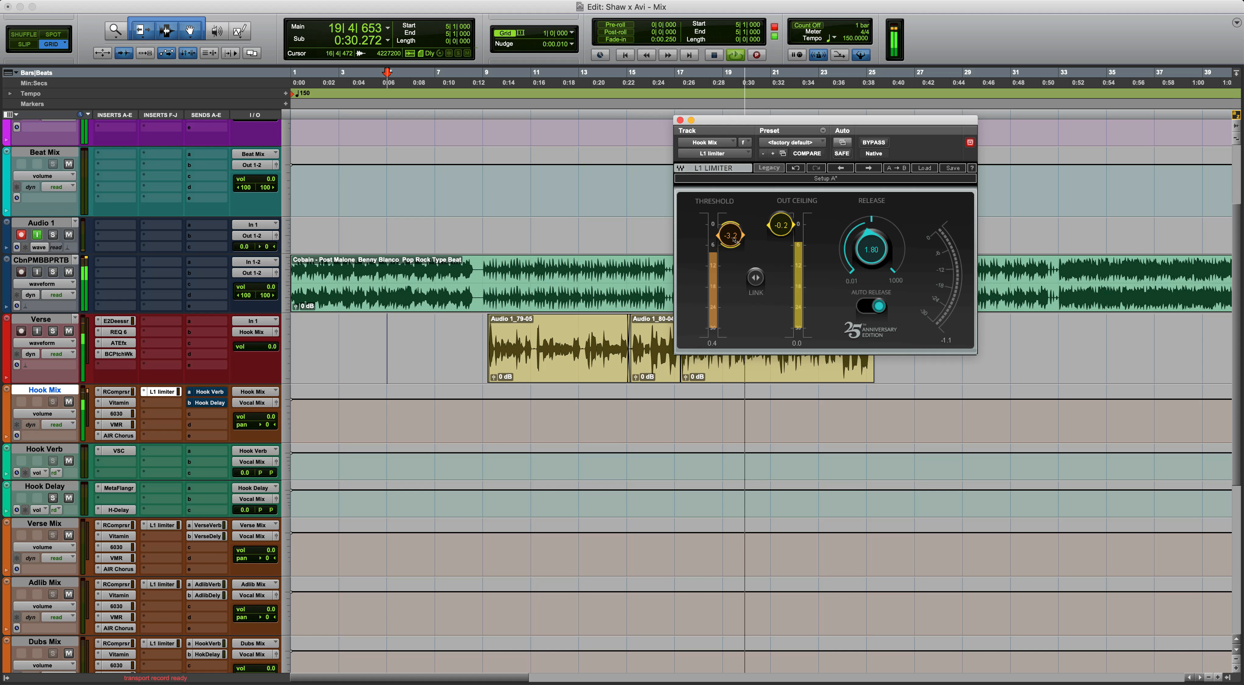
{"action": "key", "text": "space"}
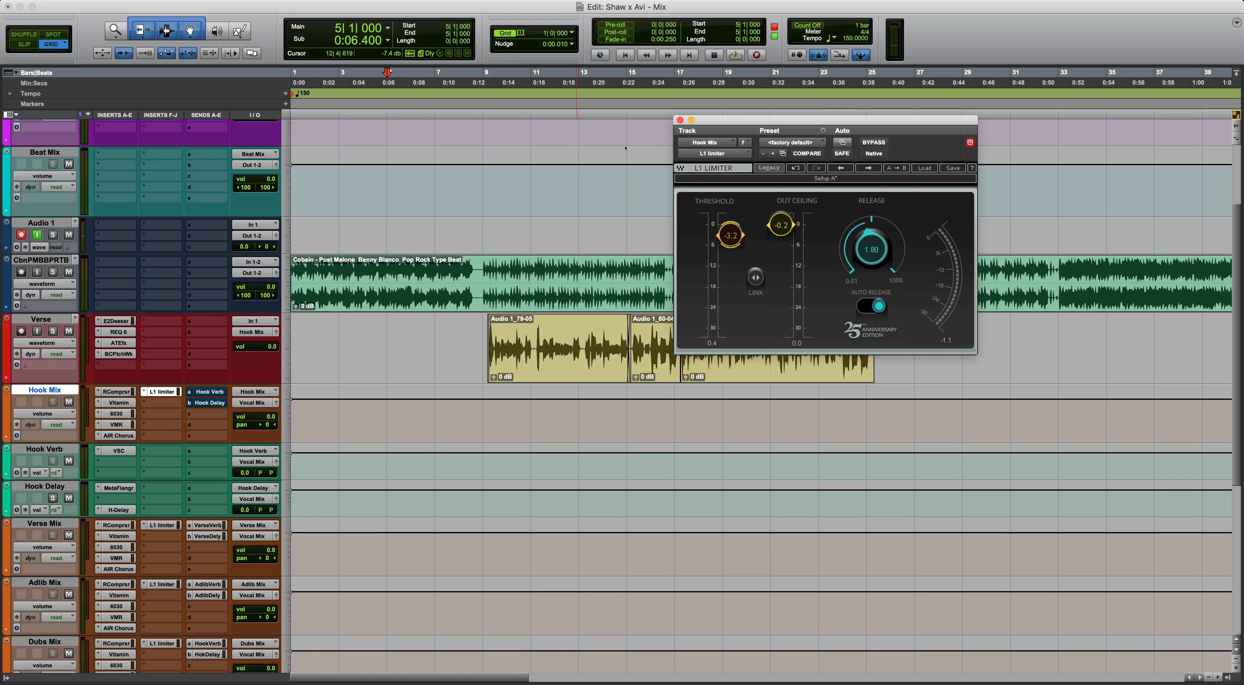
{"action": "left_click", "coordinate": [680, 120]}
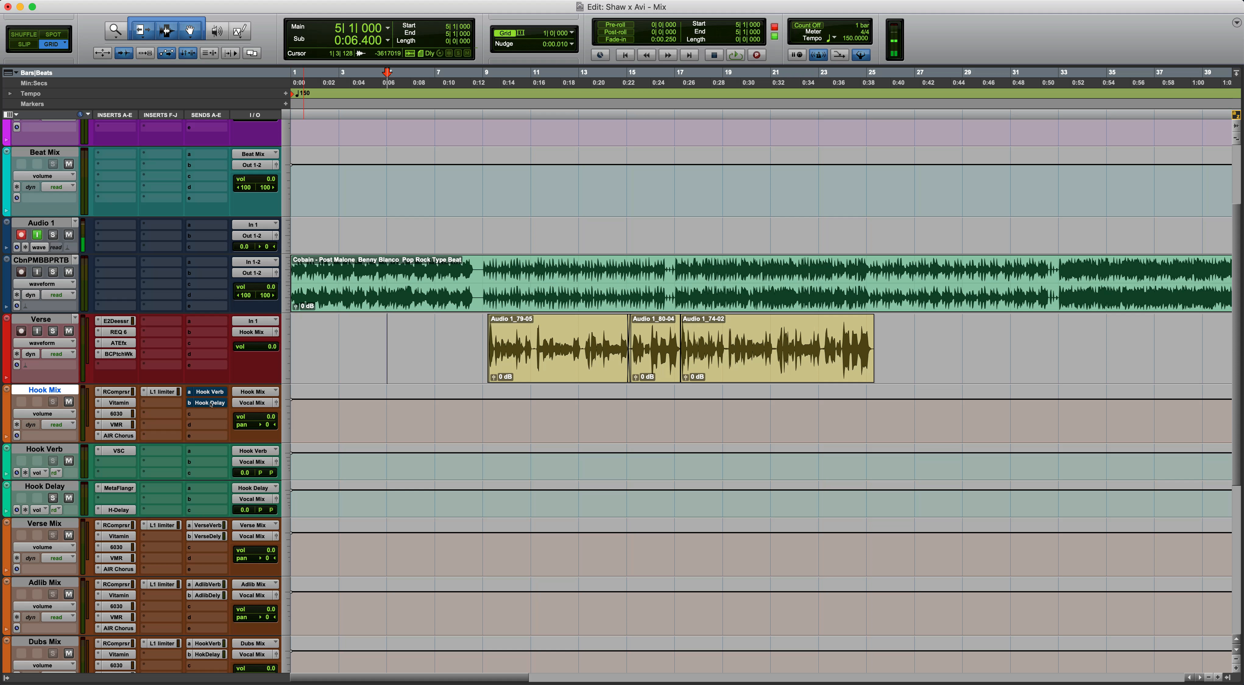
Open the Hook Verb send and its VerbSuite Classics reverb, and set the send level to 0.0 dB during playback.
{"action": "left_click", "coordinate": [210, 391]}
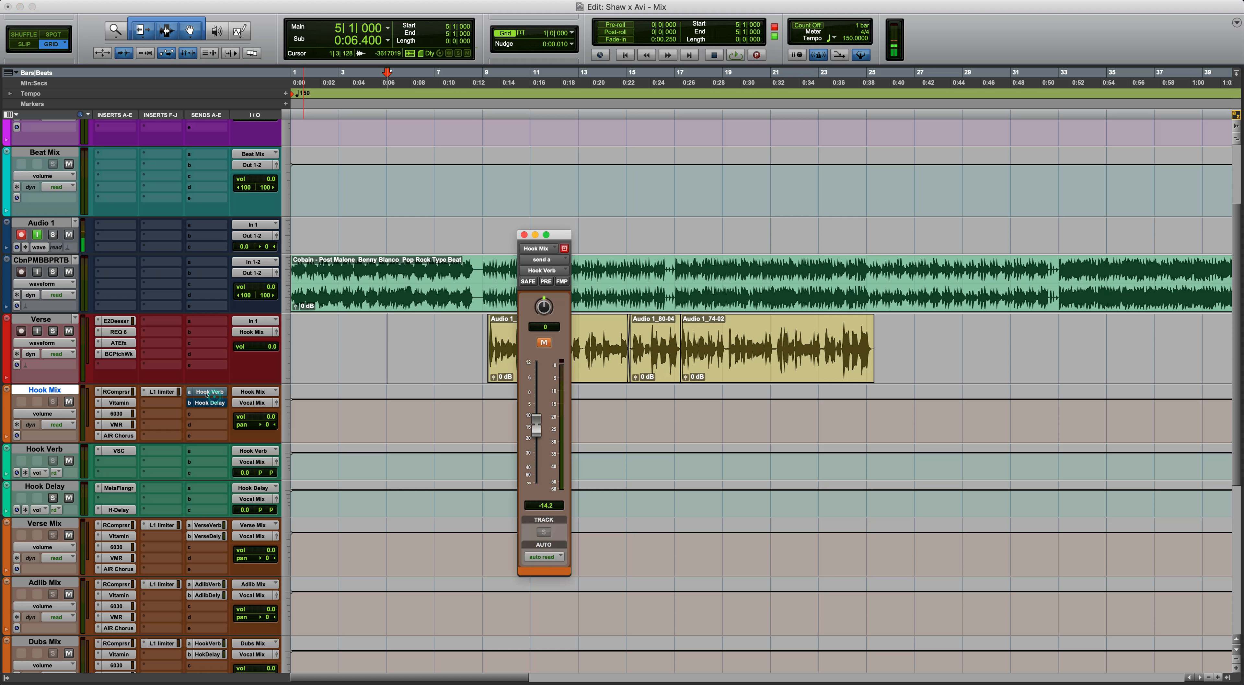
{"action": "left_click", "coordinate": [112, 451]}
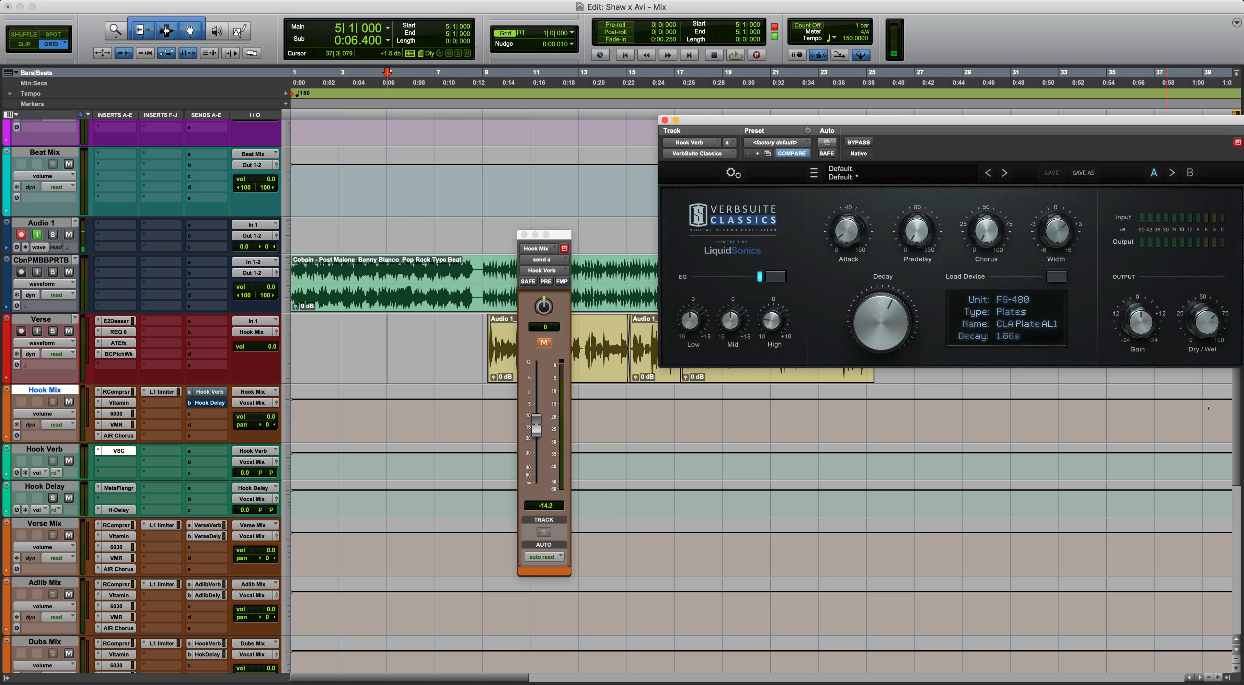
{"action": "mouse_move", "coordinate": [1211, 323]}
{"action": "key", "text": "space"}
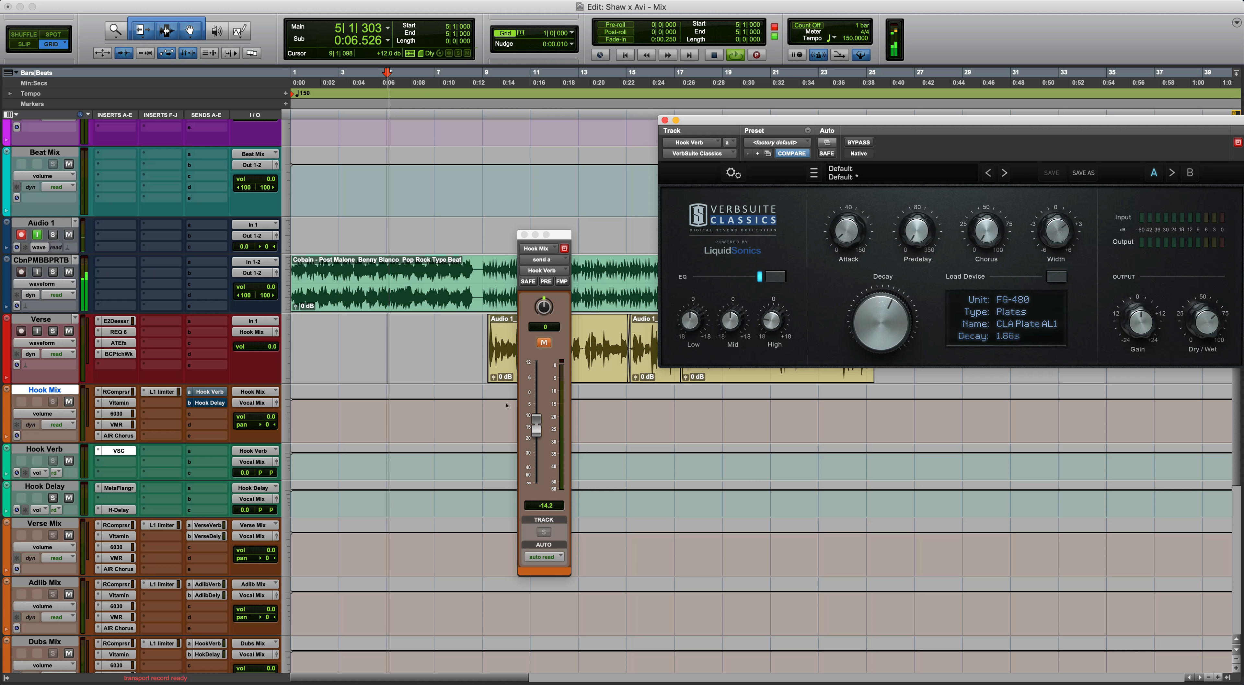
{"action": "left_click", "coordinate": [536, 425], "text": "alt"}
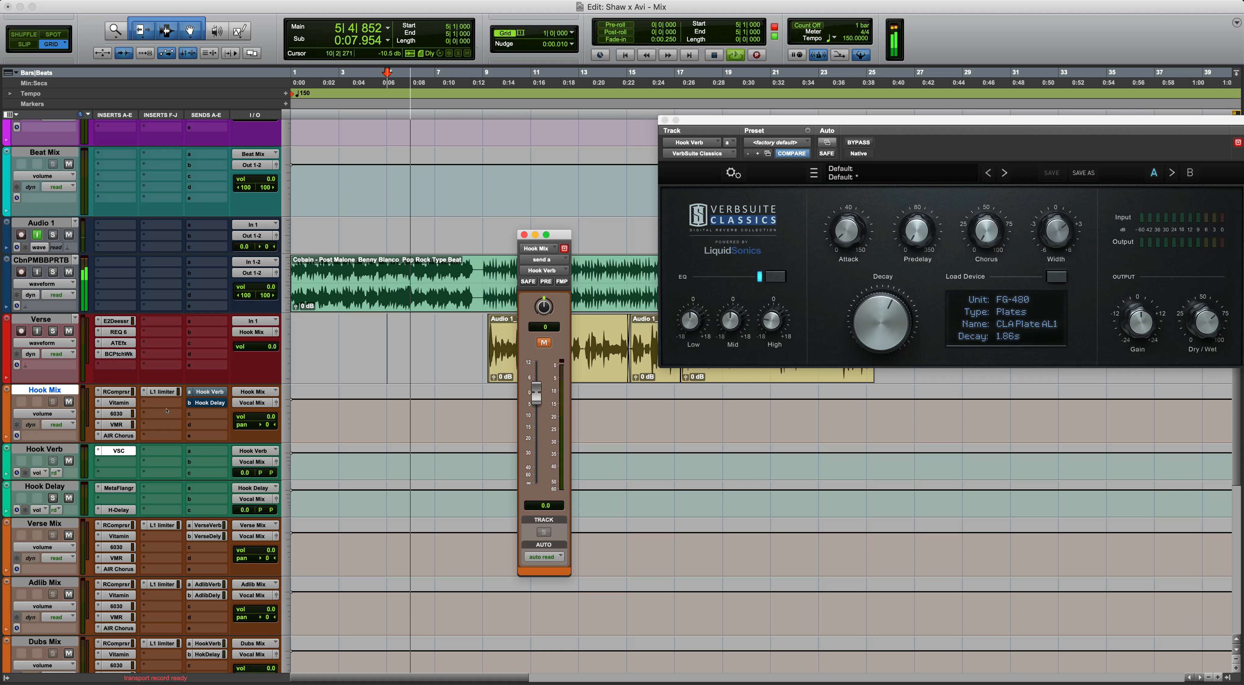